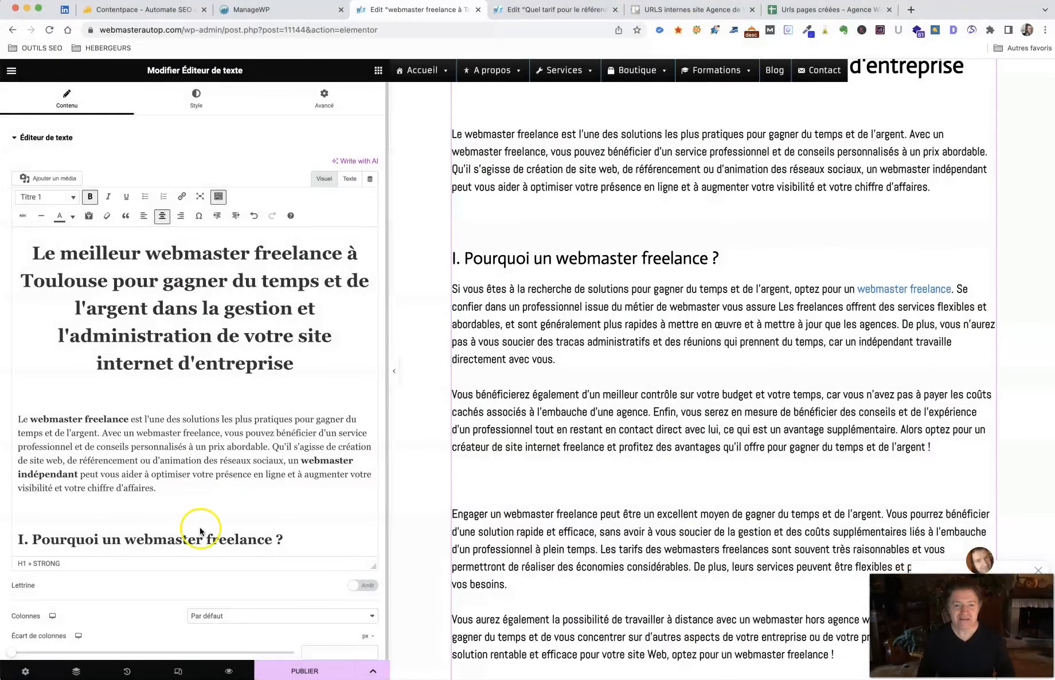
# - Review the webmaster freelance page's header, main heading and numbered sections alongside its text in the enlarged editor box
pyautogui.scroll(15, 640, 292)
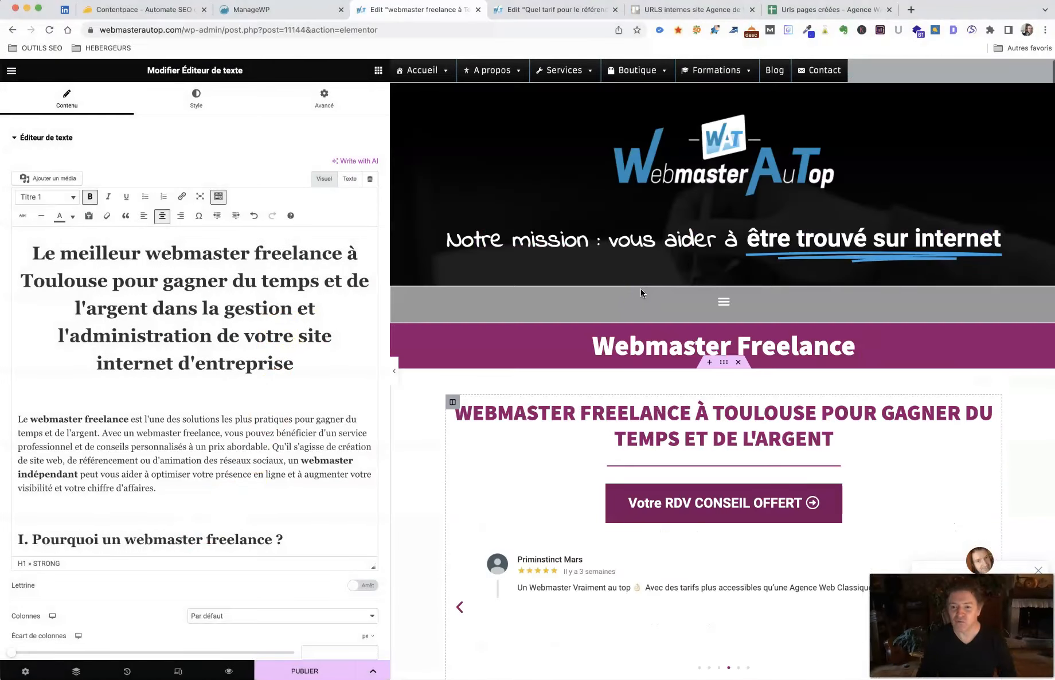
pyautogui.scroll(-5, 640, 292)
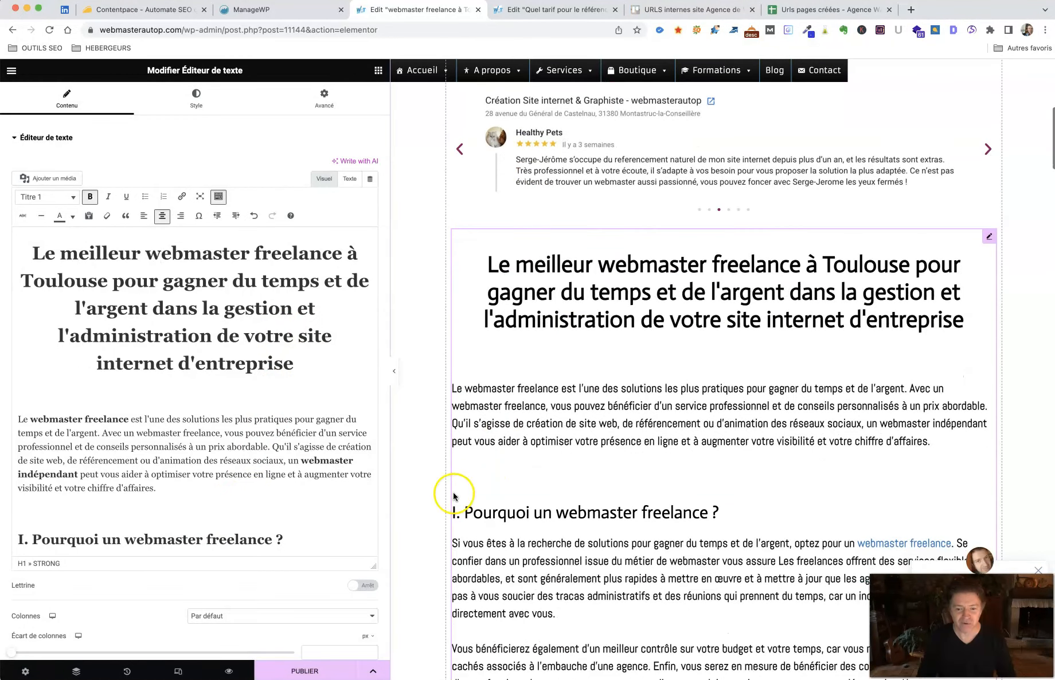
pyautogui.scroll(-7, 747, 318)
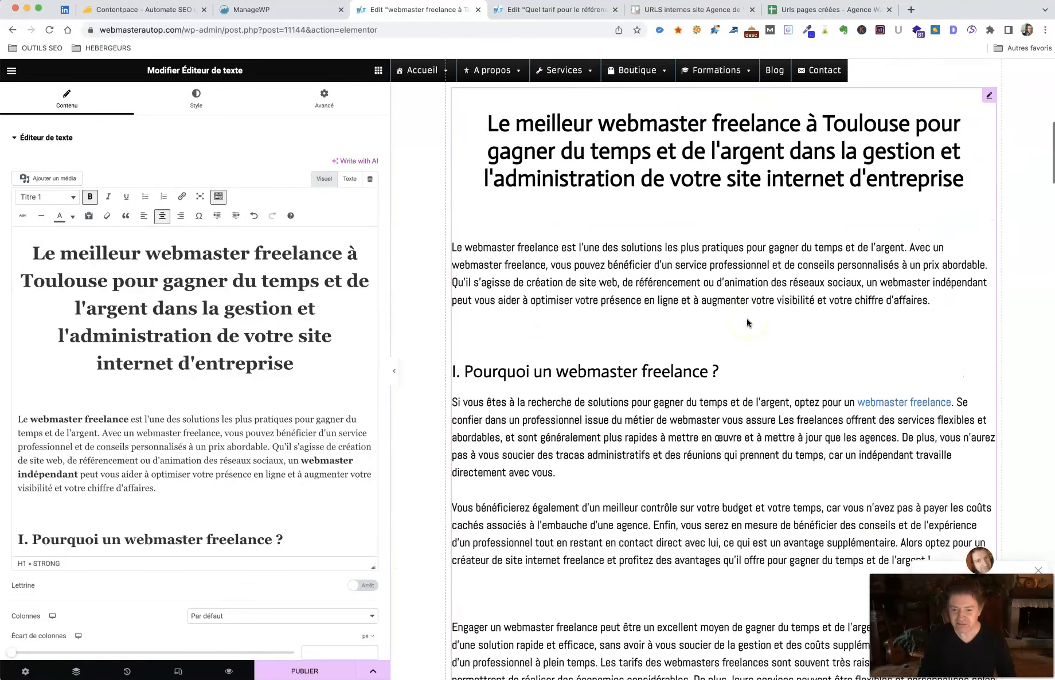
pyautogui.scroll(-1, 747, 322)
pyautogui.scroll(1, 747, 322)
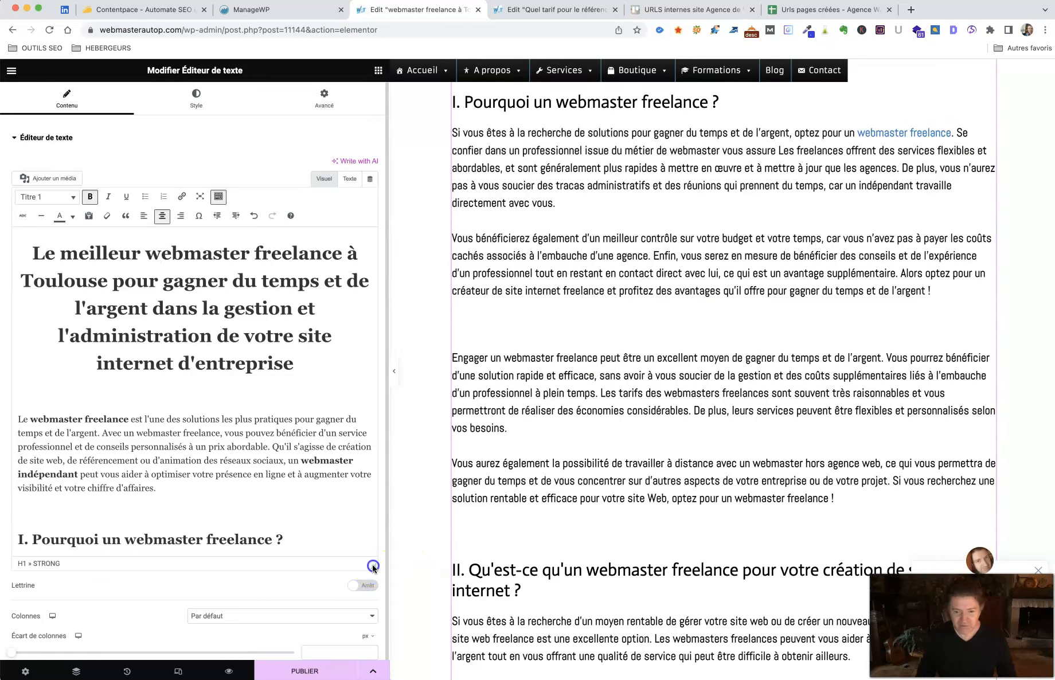
pyautogui.moveTo(372, 570); pyautogui.dragTo(372, 604)
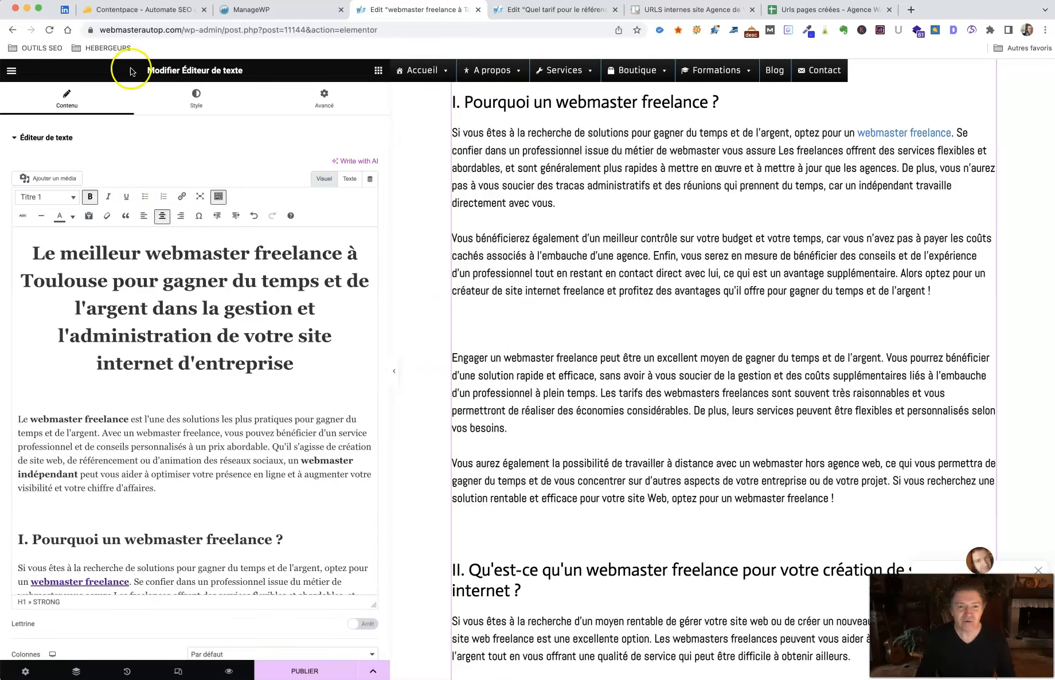
pyautogui.moveTo(147, 70); pyautogui.dragTo(217, 70)
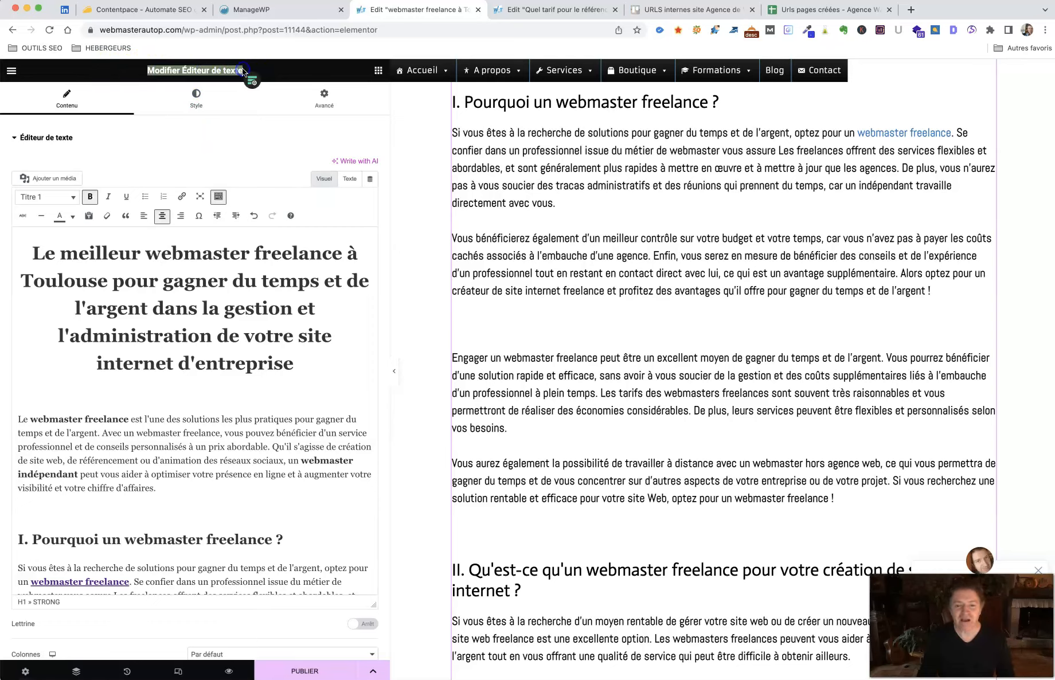
pyautogui.scroll(-7, 478, 287)
pyautogui.scroll(-12, 478, 287)
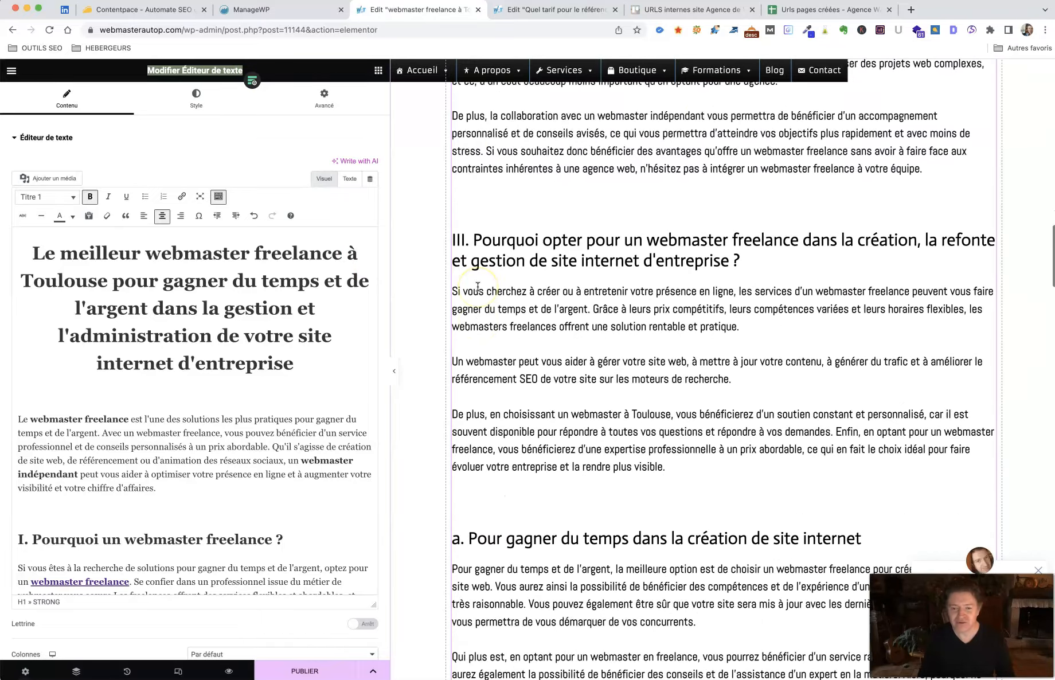
pyautogui.scroll(-8, 314, 363)
pyautogui.scroll(8, 314, 363)
# - Copy the page's main heading text and add a single-column section below the conclusion
pyautogui.moveTo(307, 357); pyautogui.dragTo(39, 256)
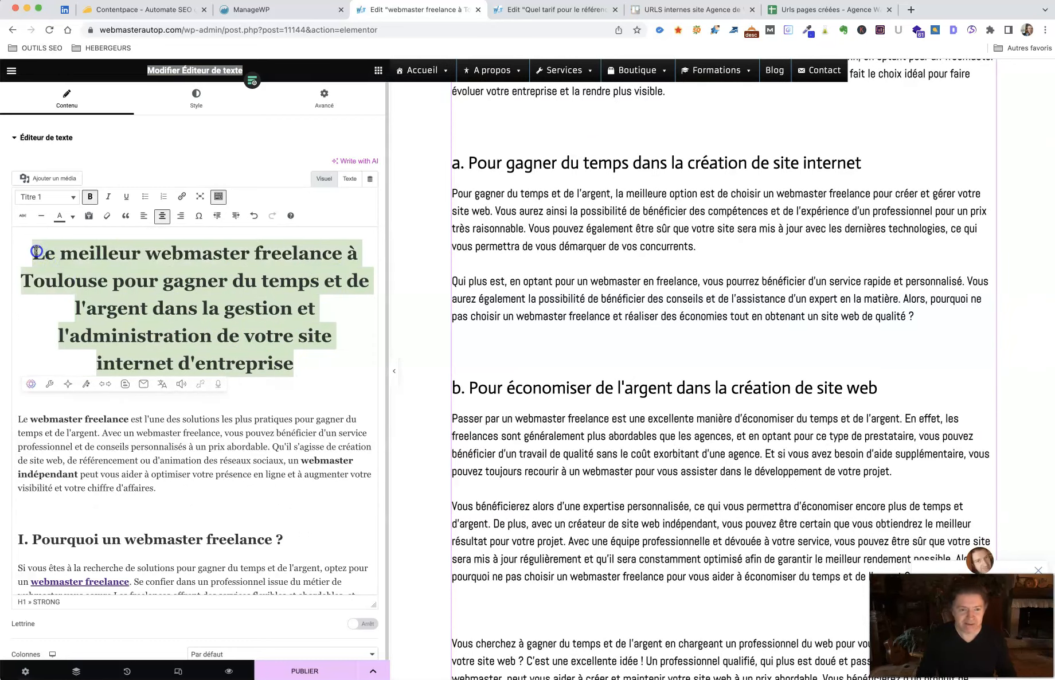
pyautogui.scroll(-20, 683, 404)
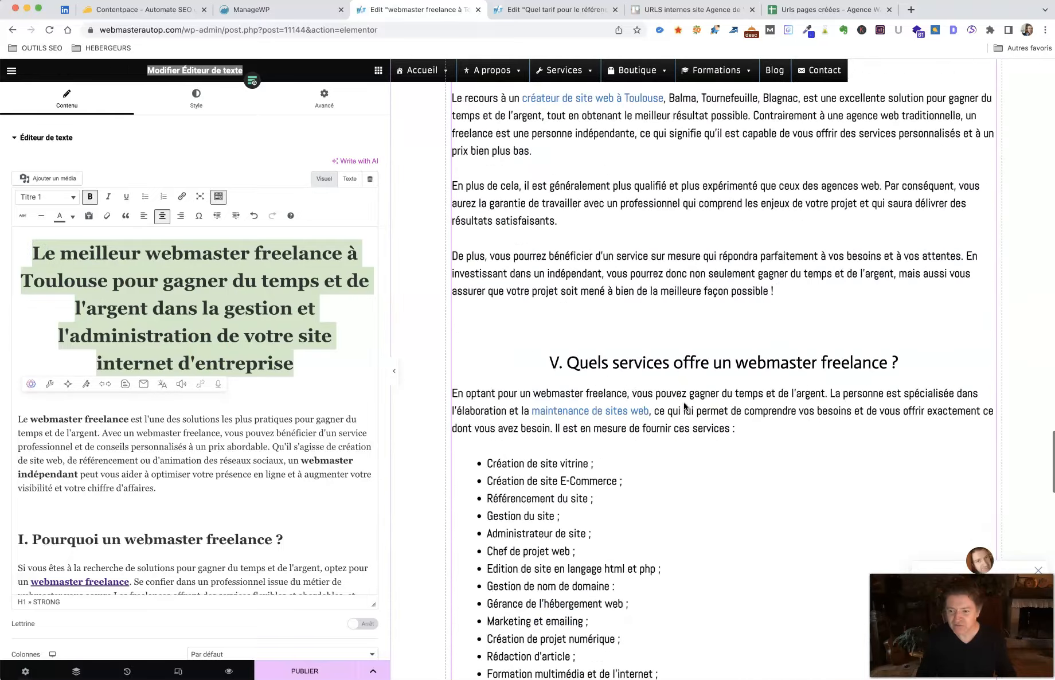
pyautogui.scroll(-20, 684, 407)
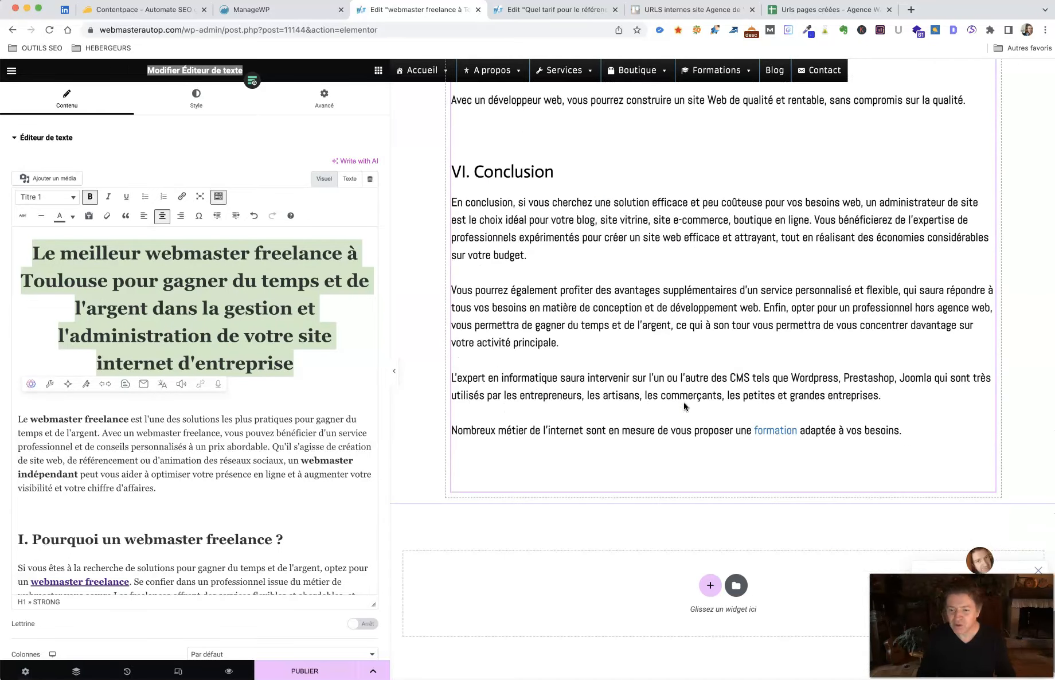
pyautogui.click(711, 586)
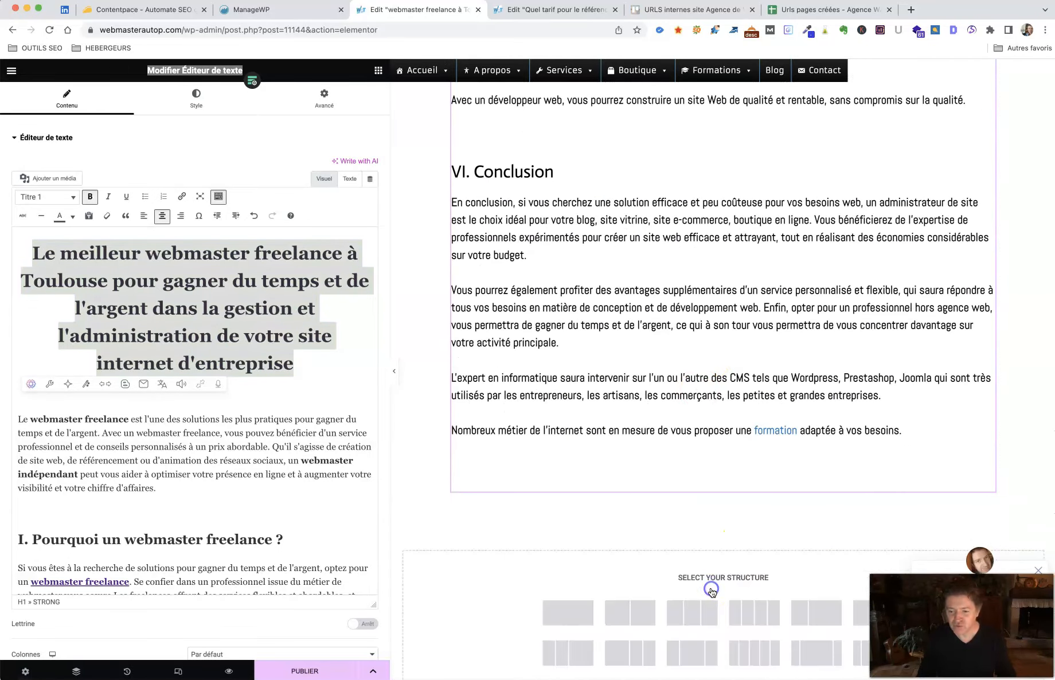
pyautogui.click(576, 615)
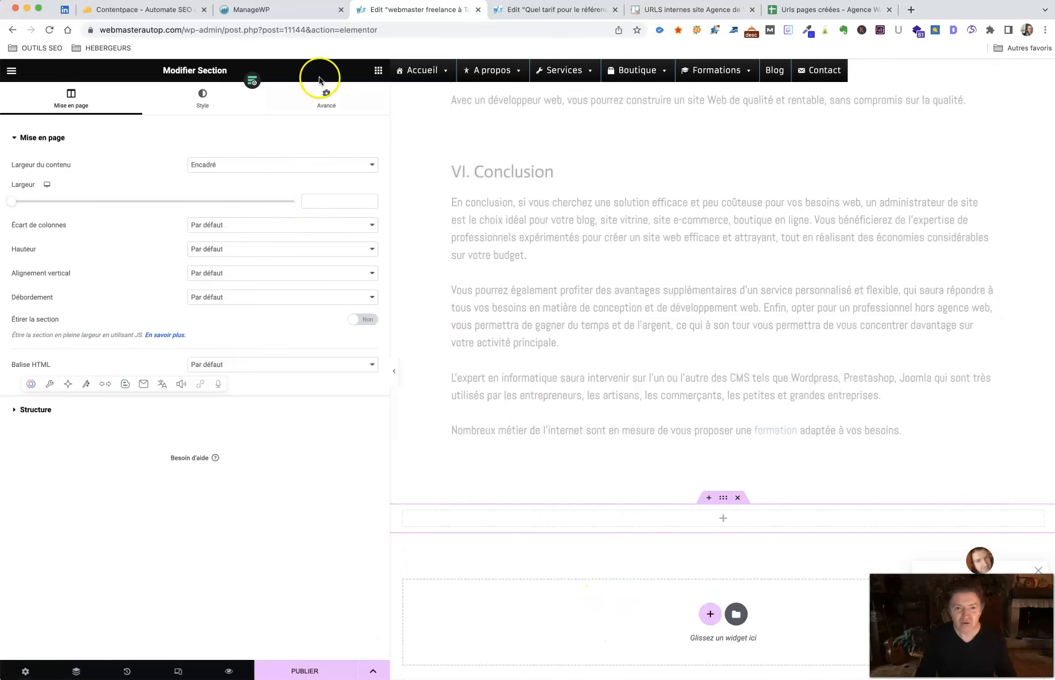
# - Place a text editor widget in the new section and replace its placeholder text with the copied heading
pyautogui.click(378, 71)
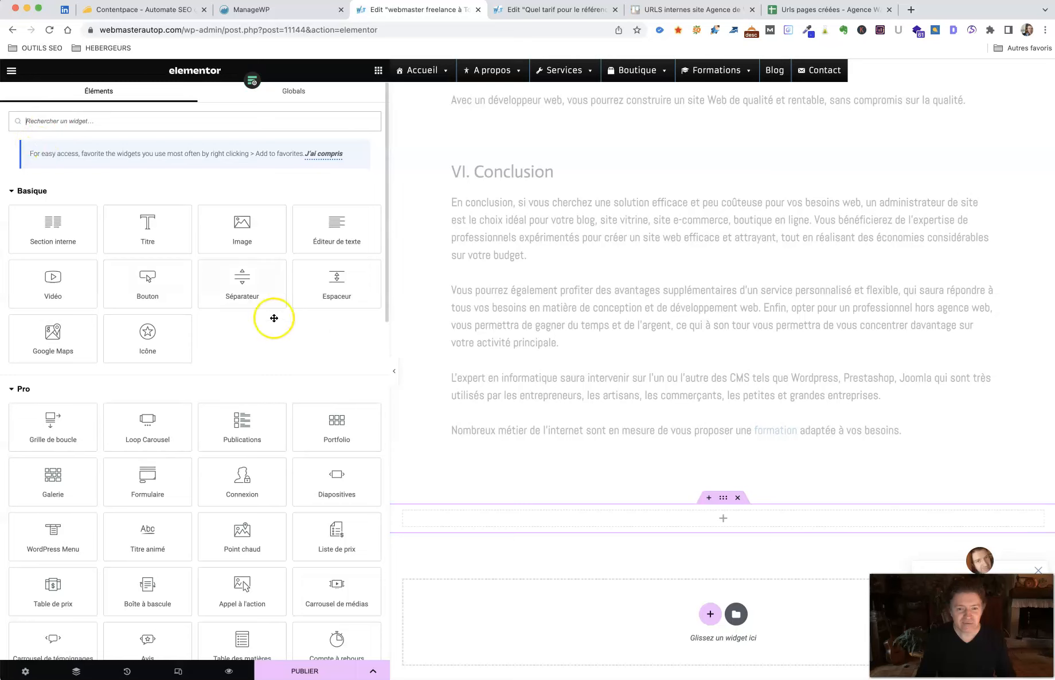
pyautogui.moveTo(338, 245); pyautogui.dragTo(758, 526)
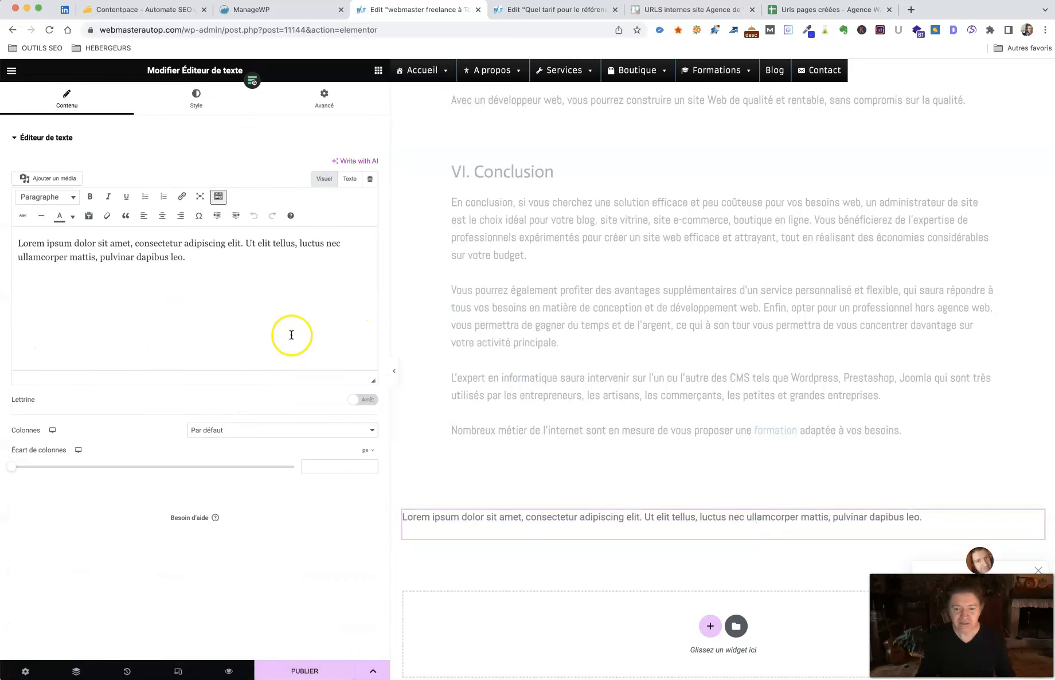
pyautogui.hotkey('ctrl', 'a')
pyautogui.write("Le meilleur webmaster freelance à Toulouse pour gagner du temps et de l'argent dans la gestion et l'administration de votre site internet d'entreprise")
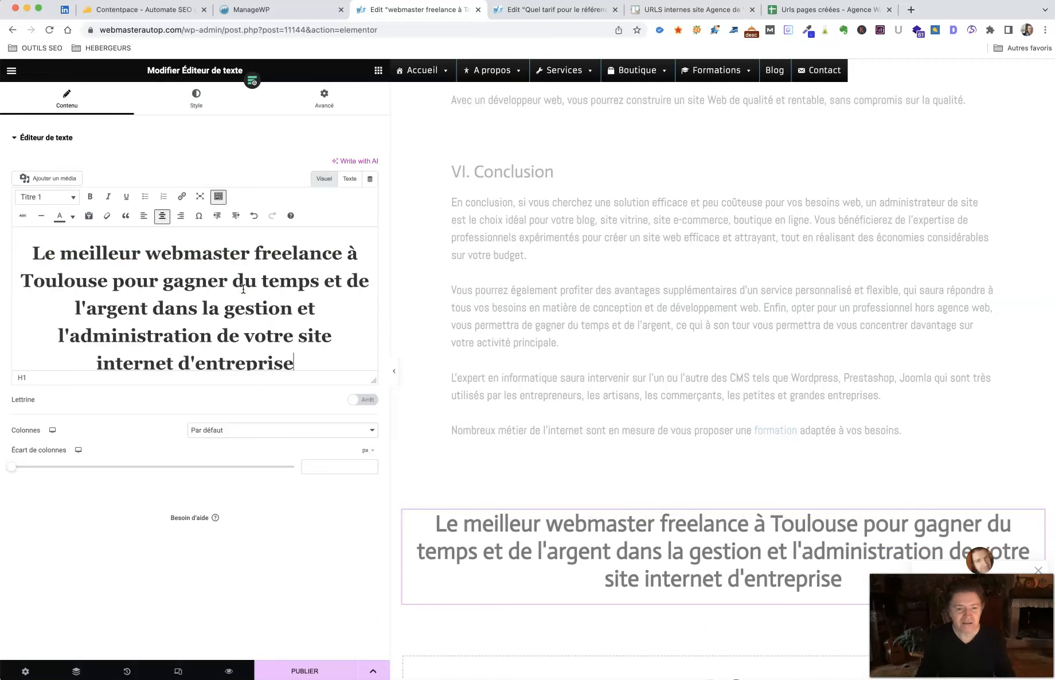
# - Format the pasted heading as a left-aligned Paragraph and add a blank line after it
pyautogui.moveTo(372, 383); pyautogui.dragTo(375, 462)
pyautogui.moveTo(315, 347); pyautogui.dragTo(18, 246)
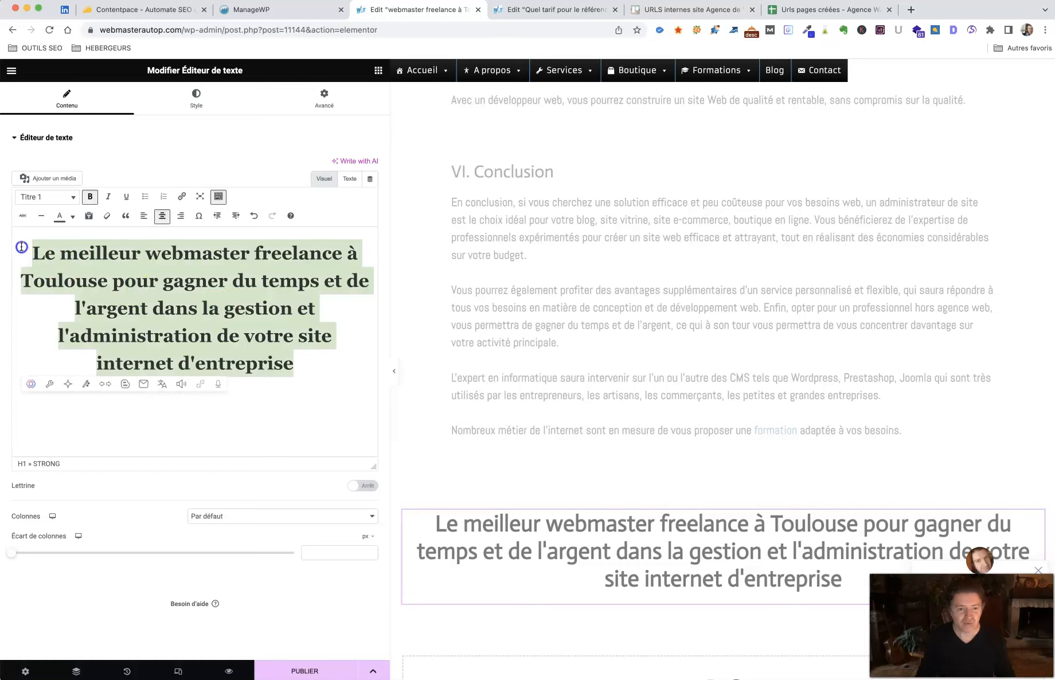
pyautogui.click(144, 216)
pyautogui.click(65, 198)
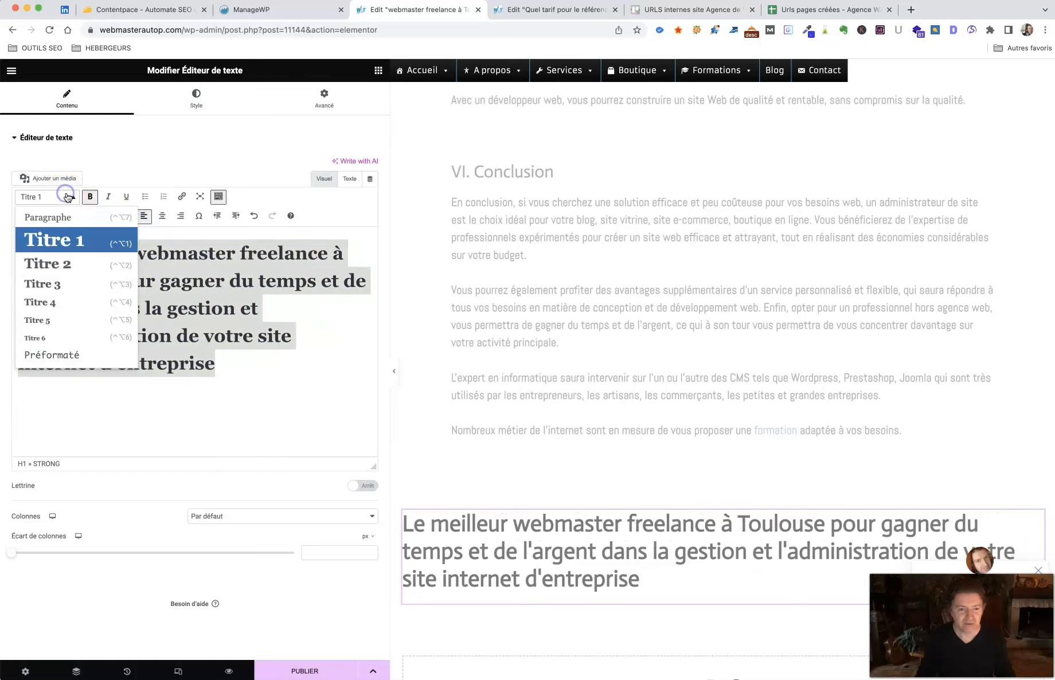
pyautogui.click(49, 217)
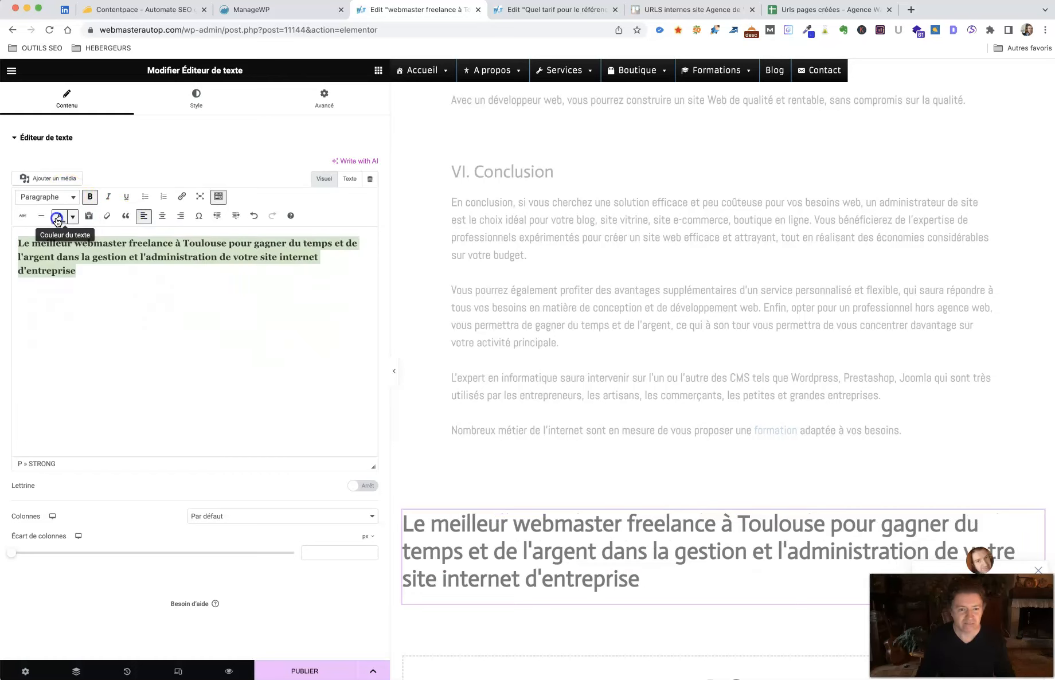
pyautogui.click(111, 261)
pyautogui.click(94, 271)
pyautogui.press('Return')
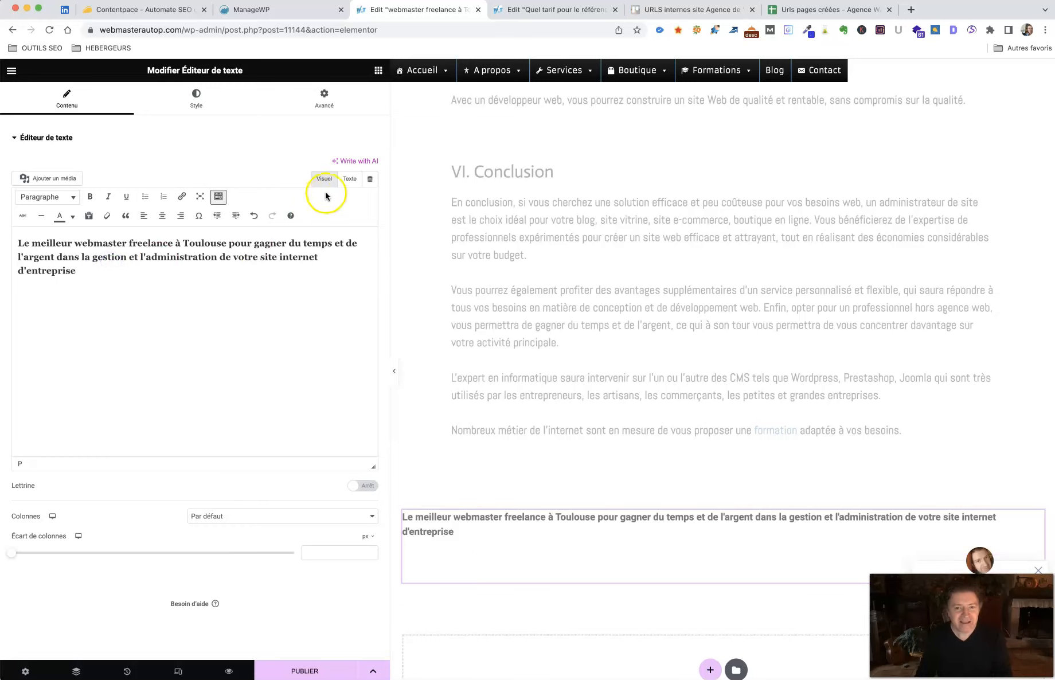
# - Start Write with AI for the text widget and approve its terms of service and privacy policy
pyautogui.click(345, 163)
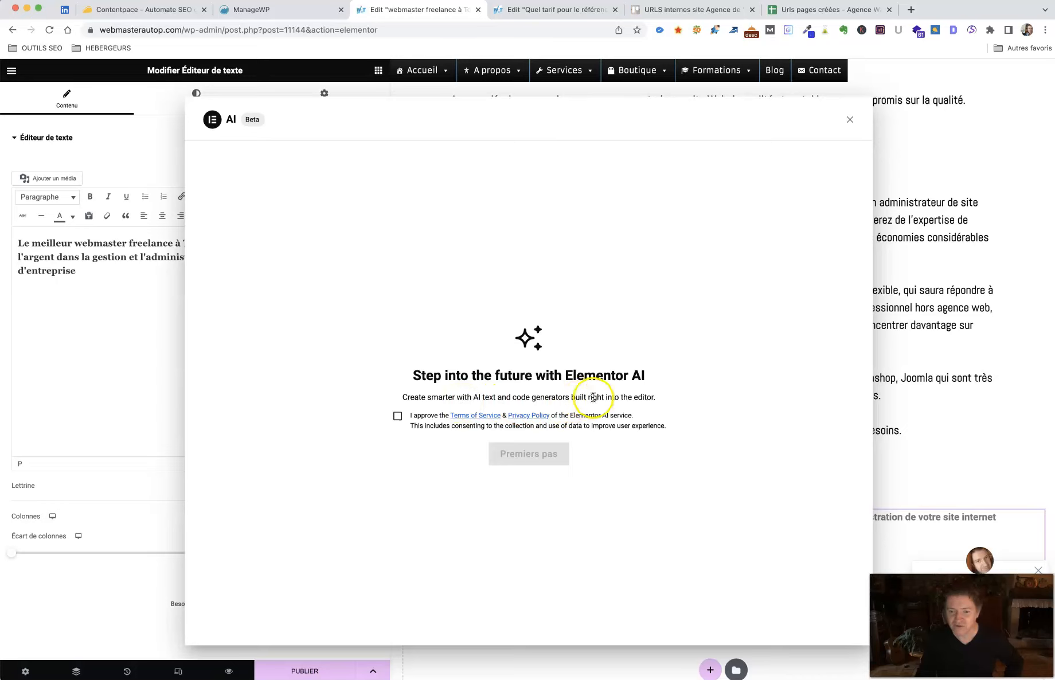
pyautogui.click(397, 415)
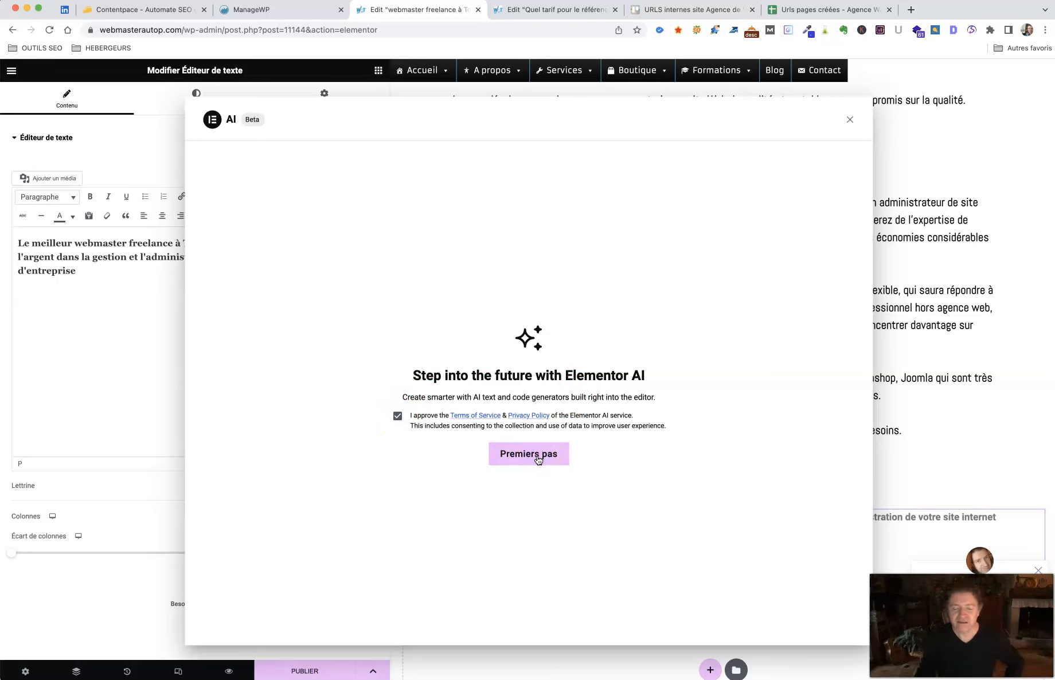
pyautogui.click(528, 454)
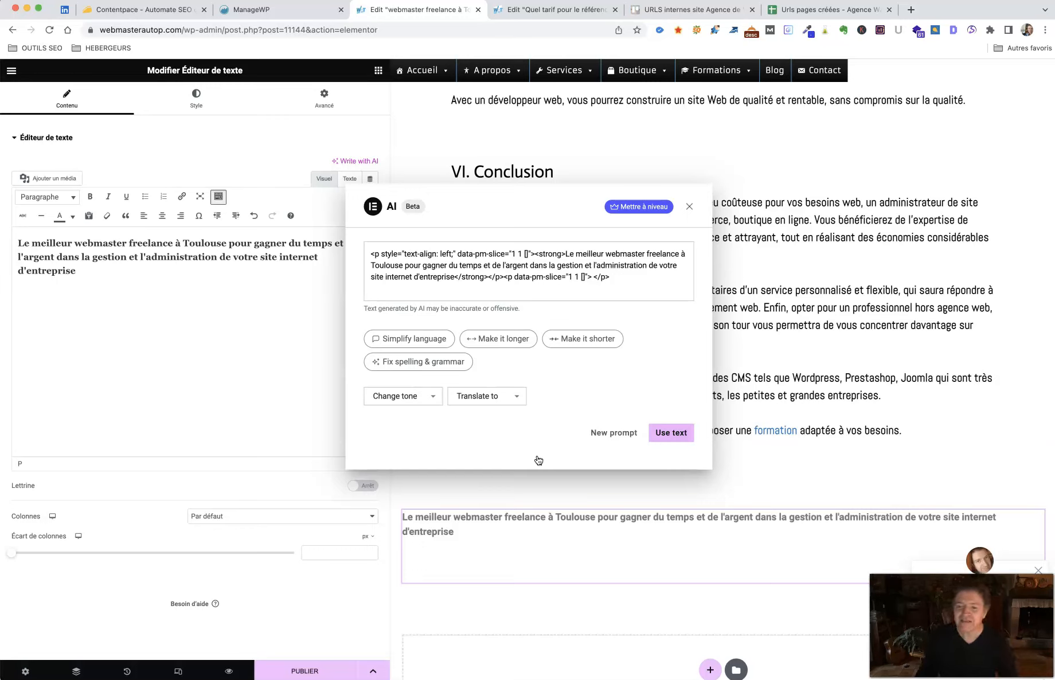
# - View what the Elementor AI upgrade offers, and close the offer
pyautogui.moveTo(645, 200)
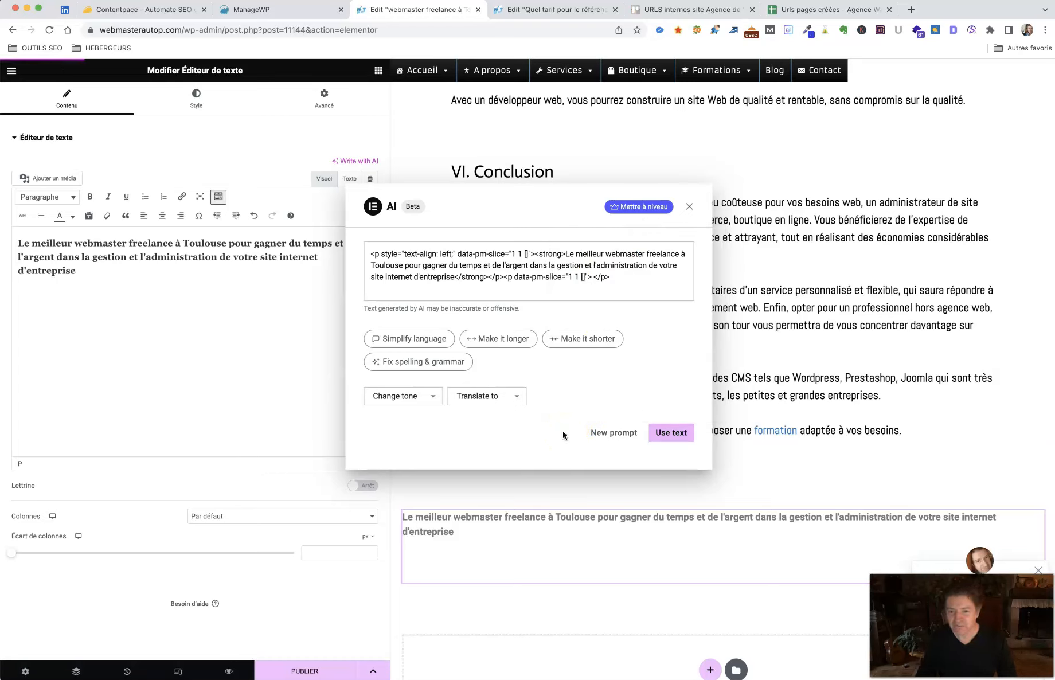
pyautogui.click(641, 206)
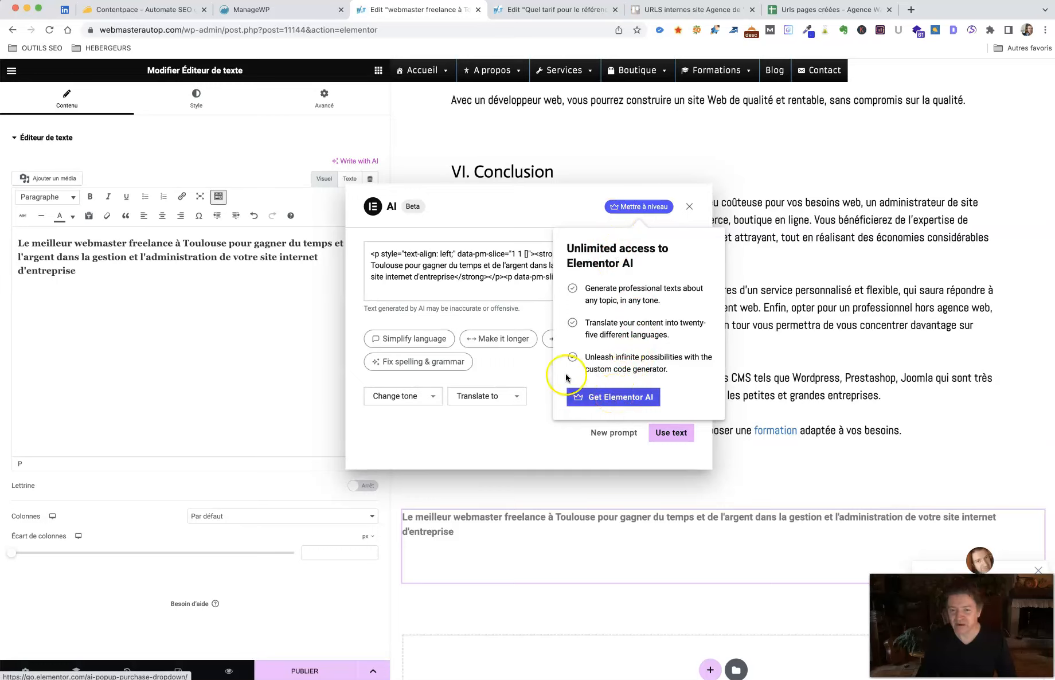
pyautogui.click(532, 371)
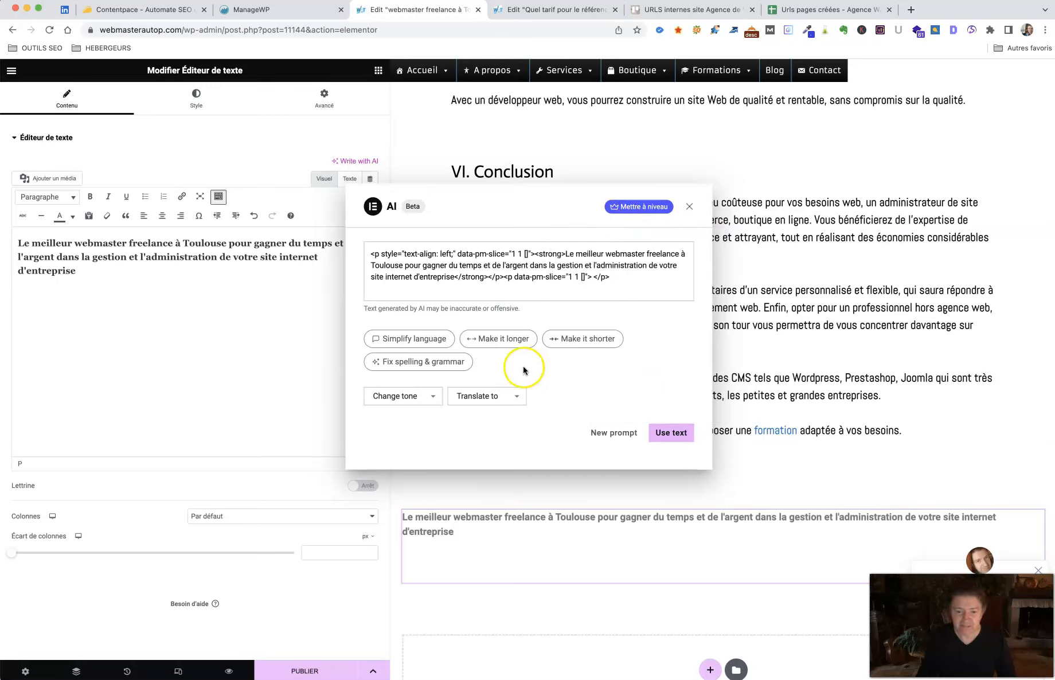
# - Remove the HTML tags before and after the heading sentence in the AI text box, leaving only plain text
pyautogui.click(550, 277)
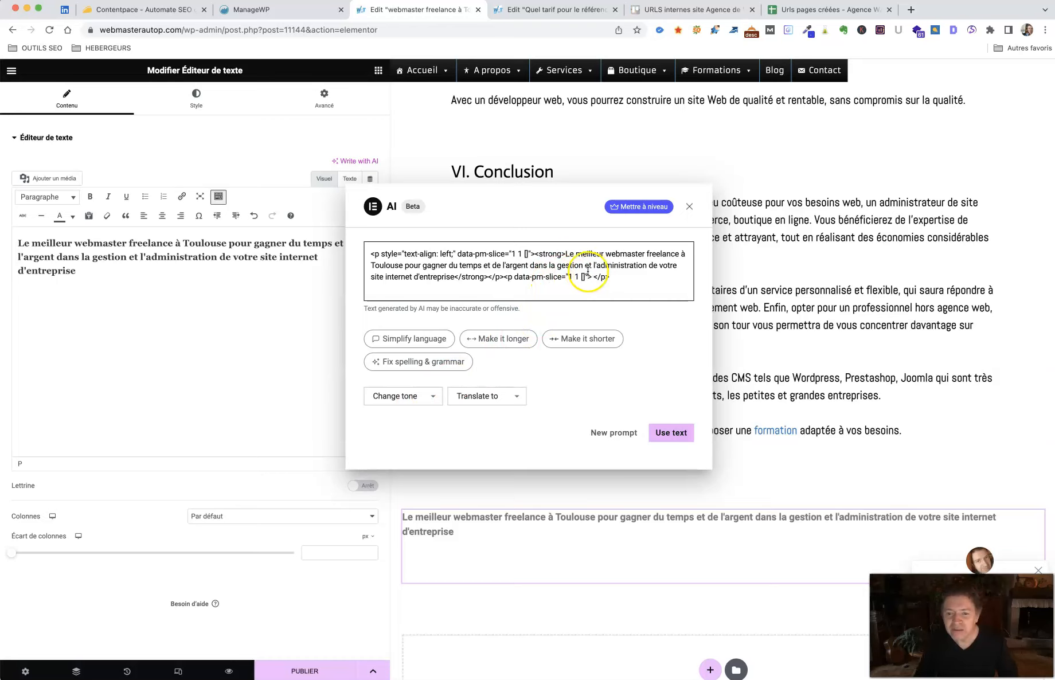
pyautogui.moveTo(566, 254); pyautogui.dragTo(376, 243)
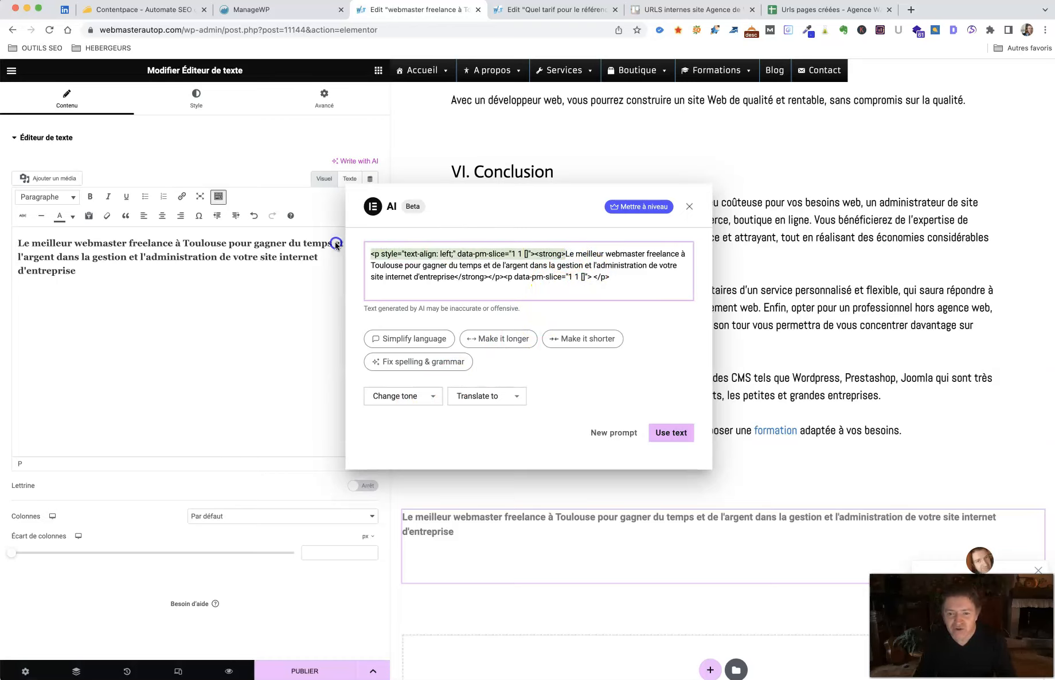
pyautogui.press('BackSpace')
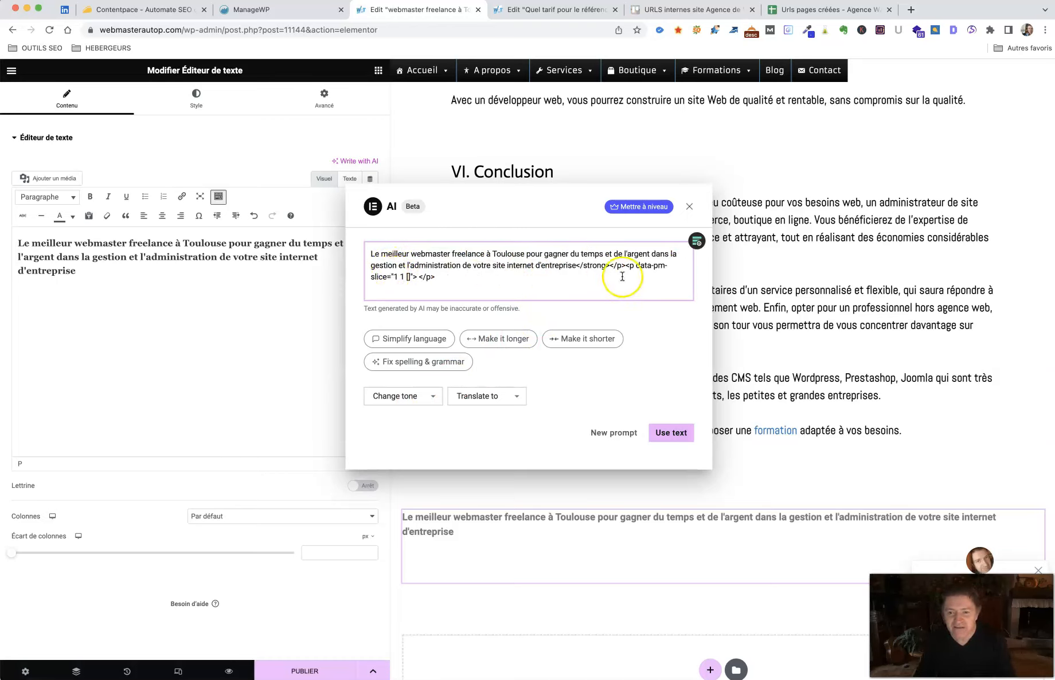
pyautogui.moveTo(577, 266); pyautogui.dragTo(637, 284)
pyautogui.press('BackSpace')
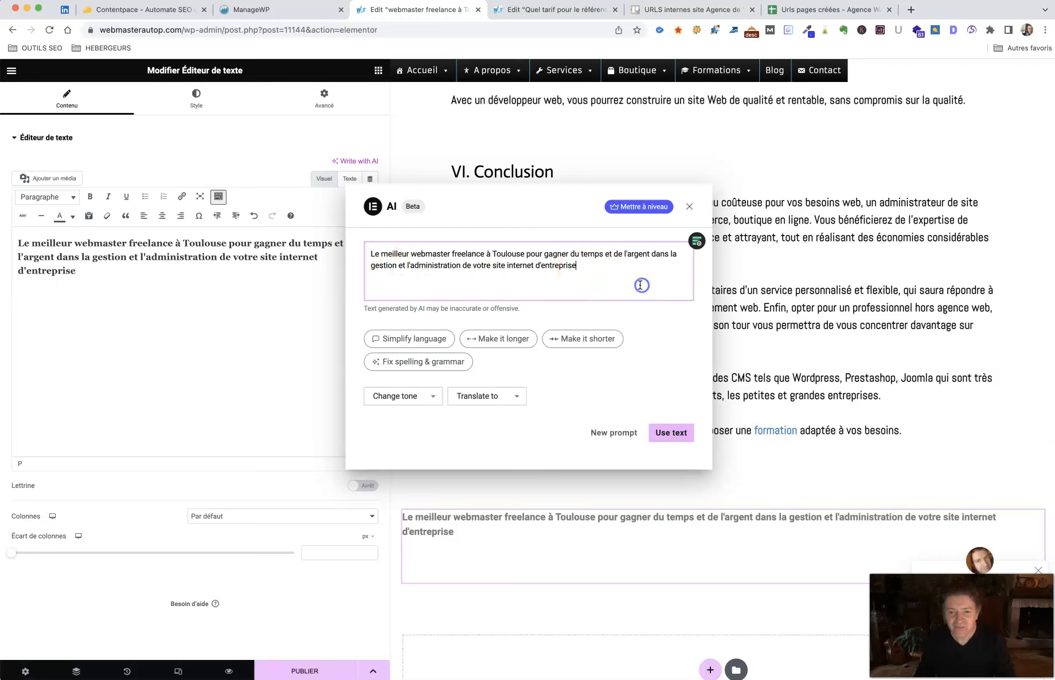
pyautogui.click(625, 266)
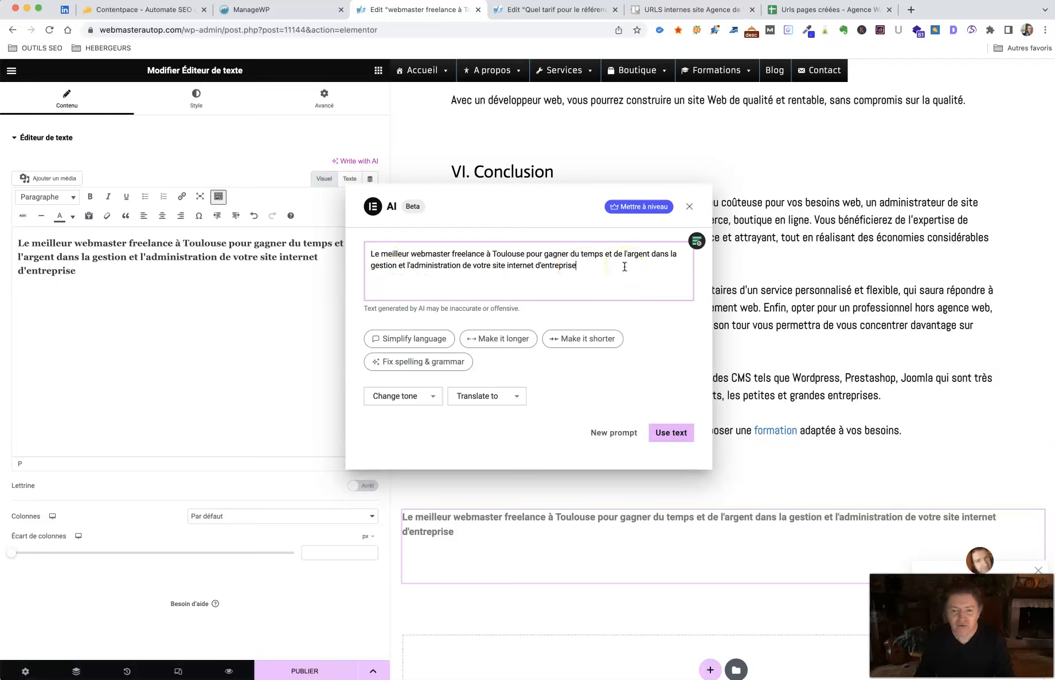
pyautogui.moveTo(617, 266); pyautogui.dragTo(372, 254)
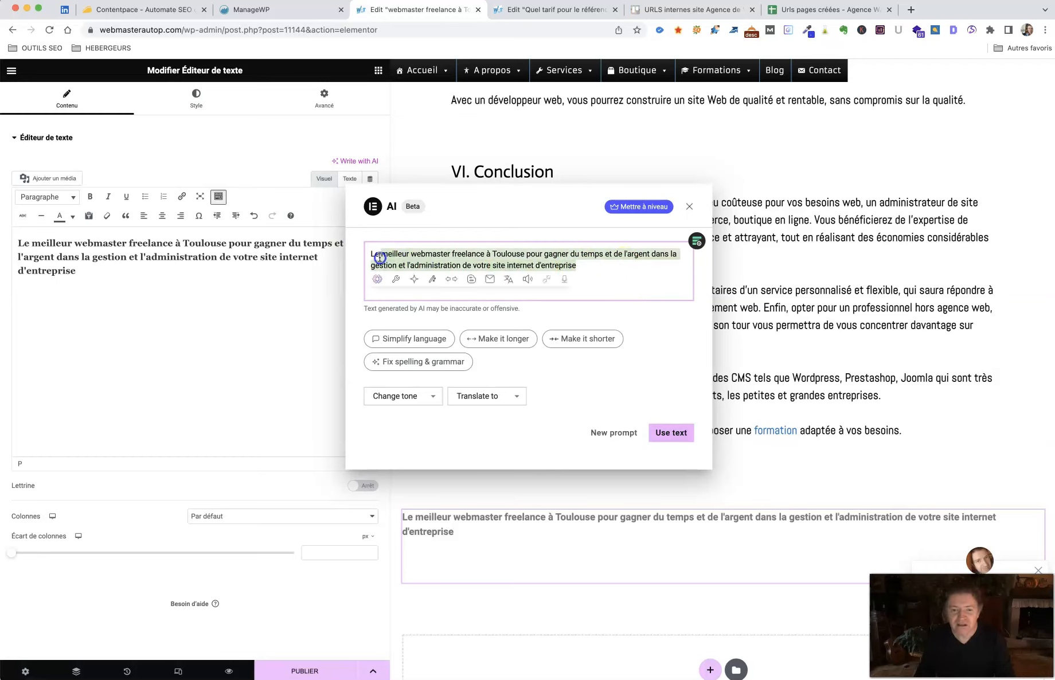
pyautogui.click(447, 254)
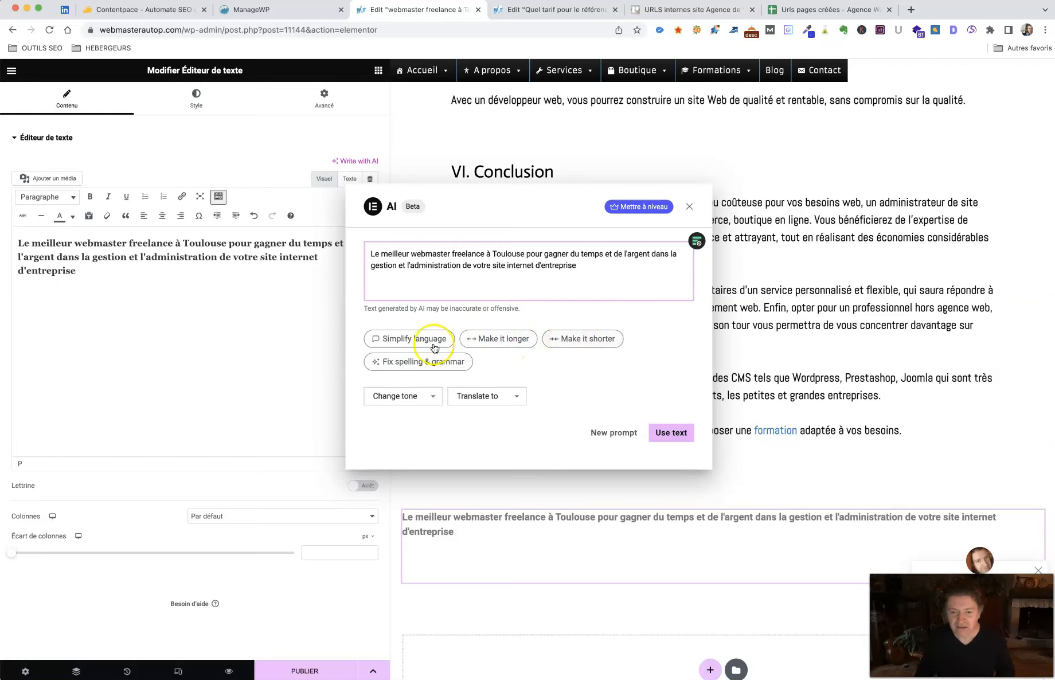
# - Have the AI rewrite the heading sentence in a Professional tone
pyautogui.click(414, 398)
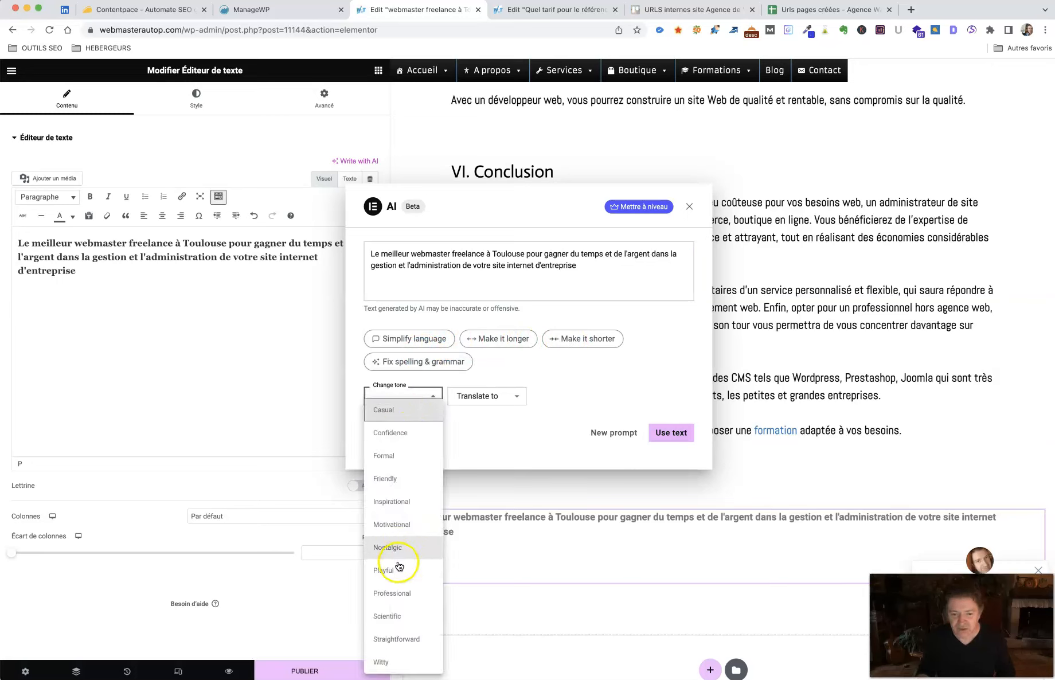
pyautogui.click(398, 594)
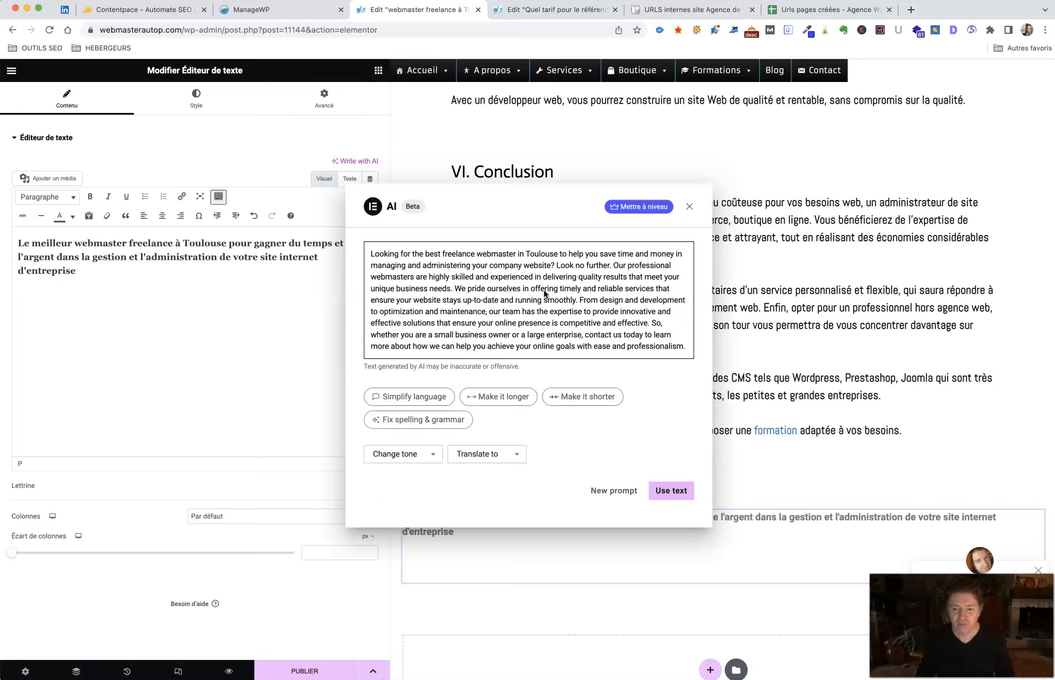
# - Have the AI translate the generated English webmaster text into French
pyautogui.click(502, 457)
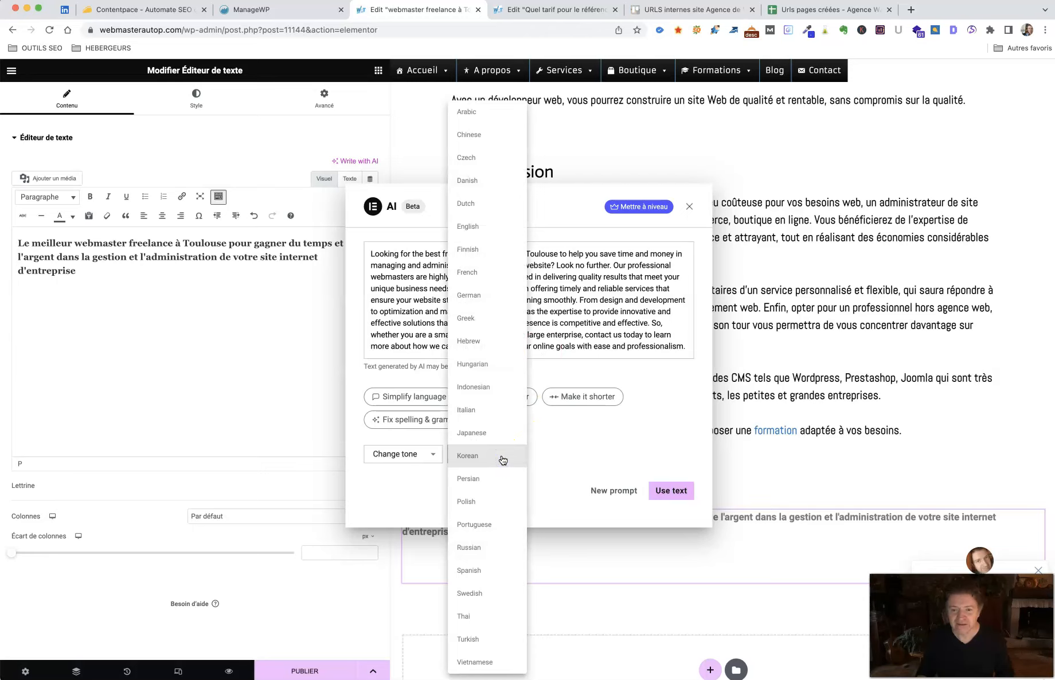
pyautogui.press('f')
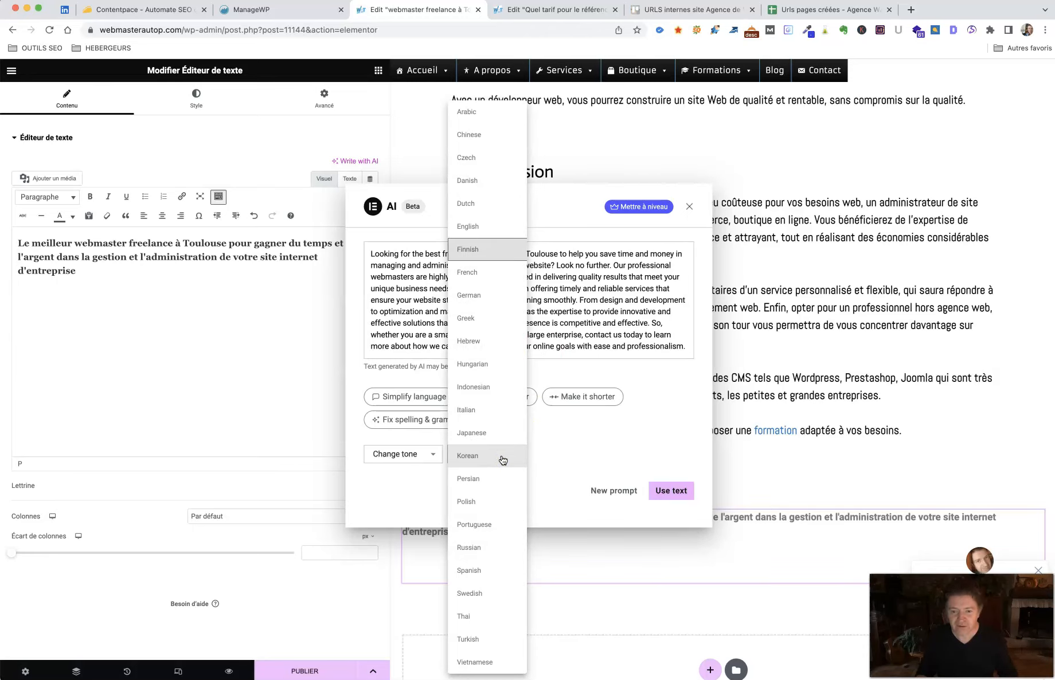
pyautogui.click(497, 274)
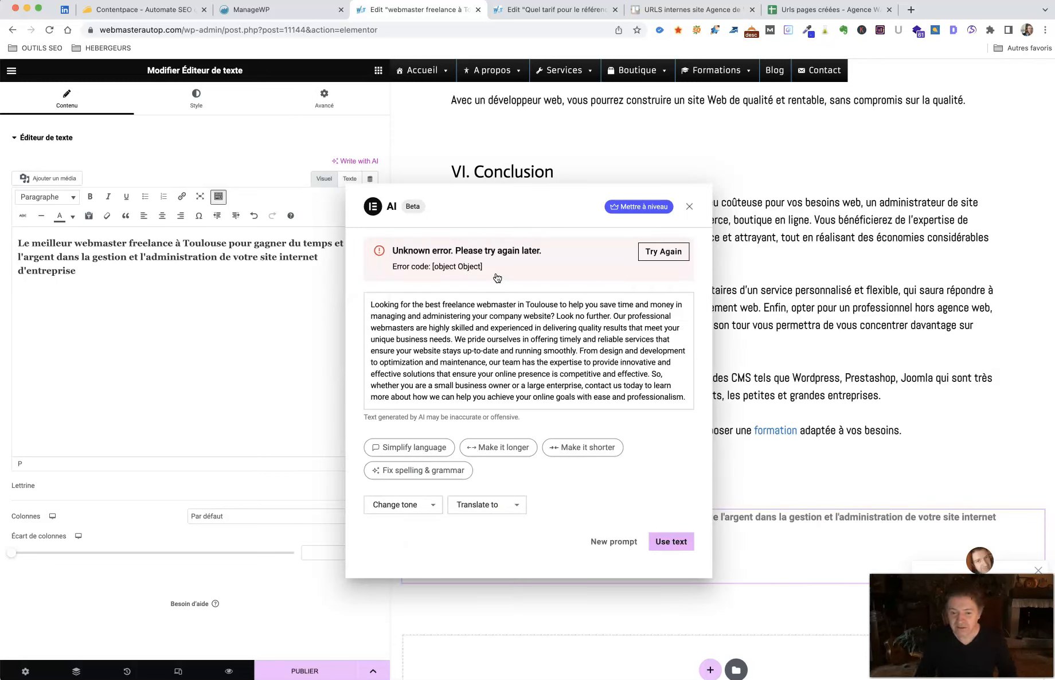
pyautogui.click(463, 510)
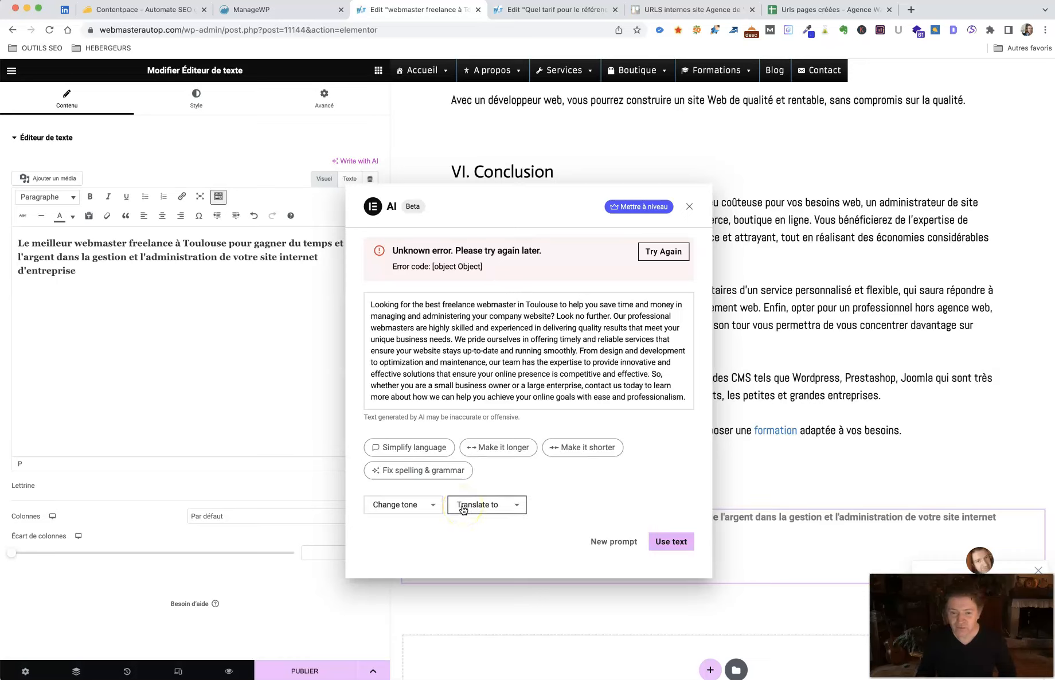
pyautogui.click(464, 509)
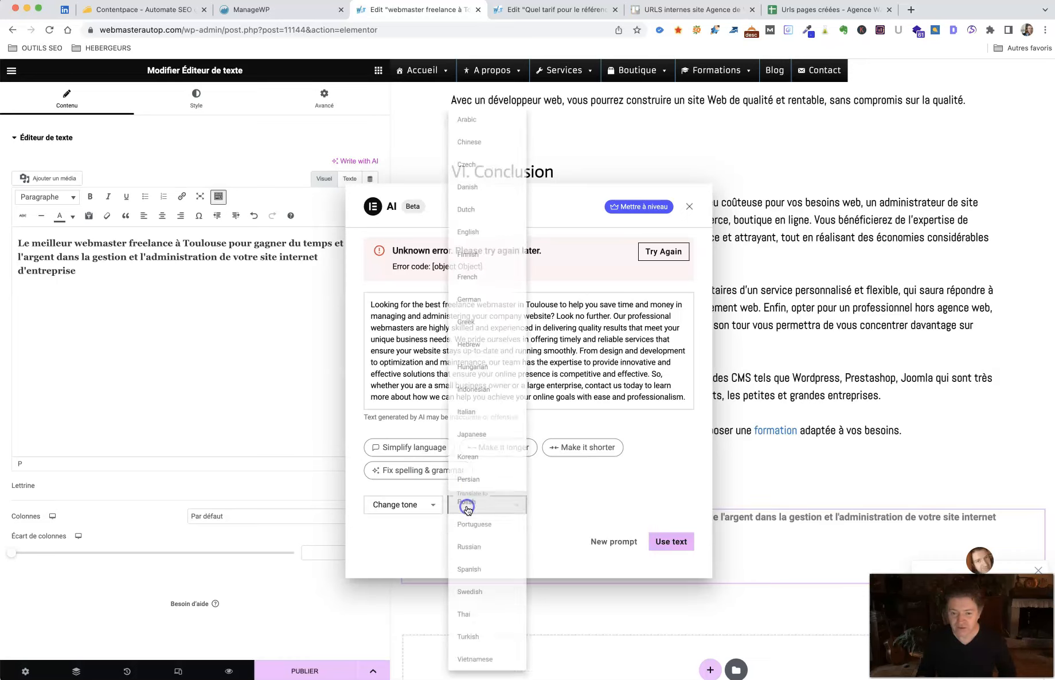
pyautogui.click(476, 282)
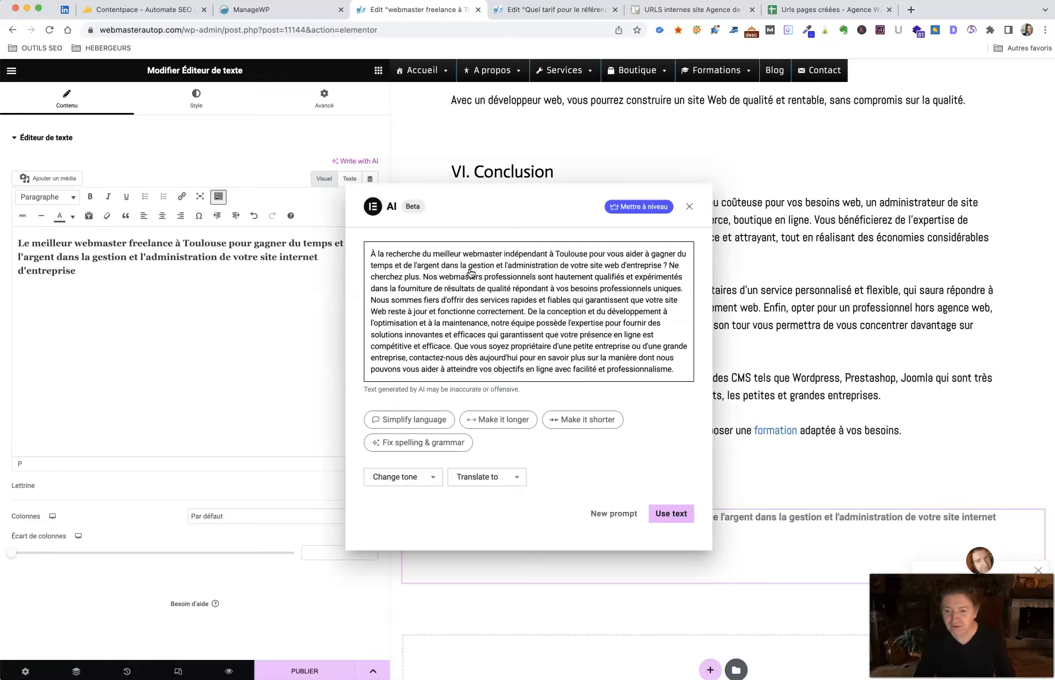
# - Copy the whole French translation from the AI text box and paste it below the bold heading in the text editor
pyautogui.tripleClick(469, 299)
pyautogui.hotkey('ctrl', 'c')
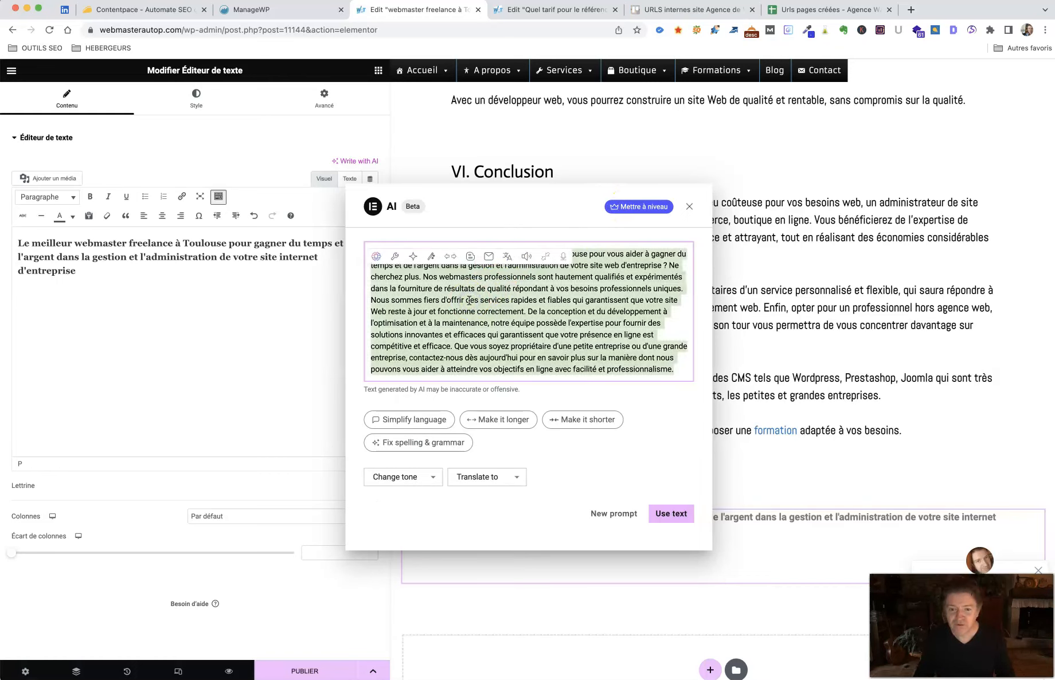
pyautogui.click(146, 288)
pyautogui.hotkey('ctrl', 'v')
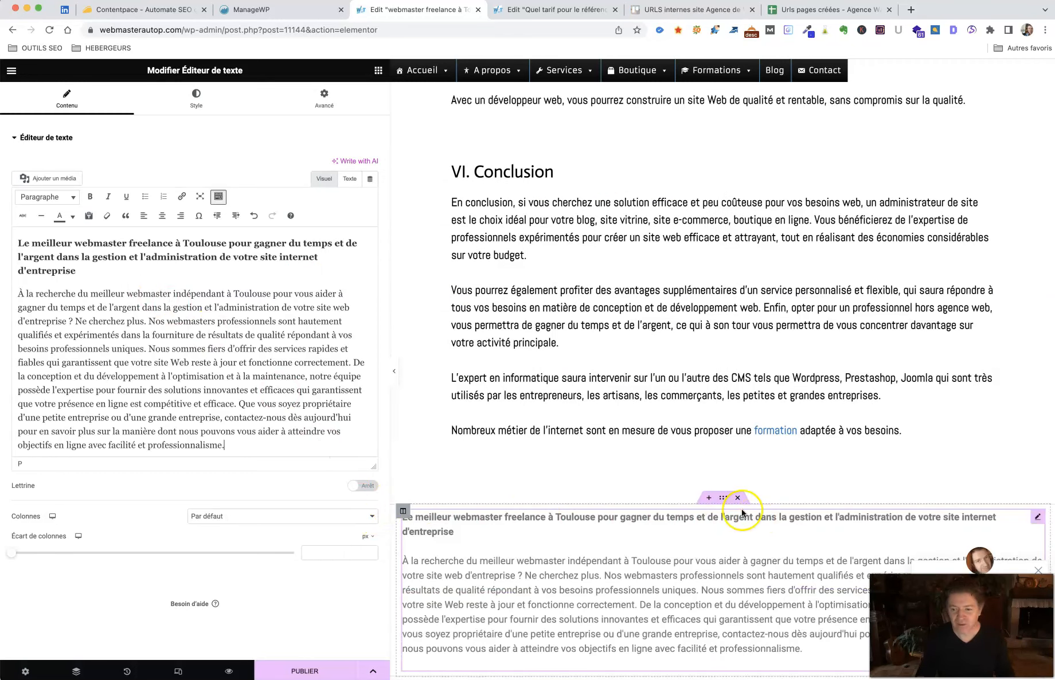
# - Set the new text section's content width to 950 and select the classic background type for it
pyautogui.scroll(-3, 608, 493)
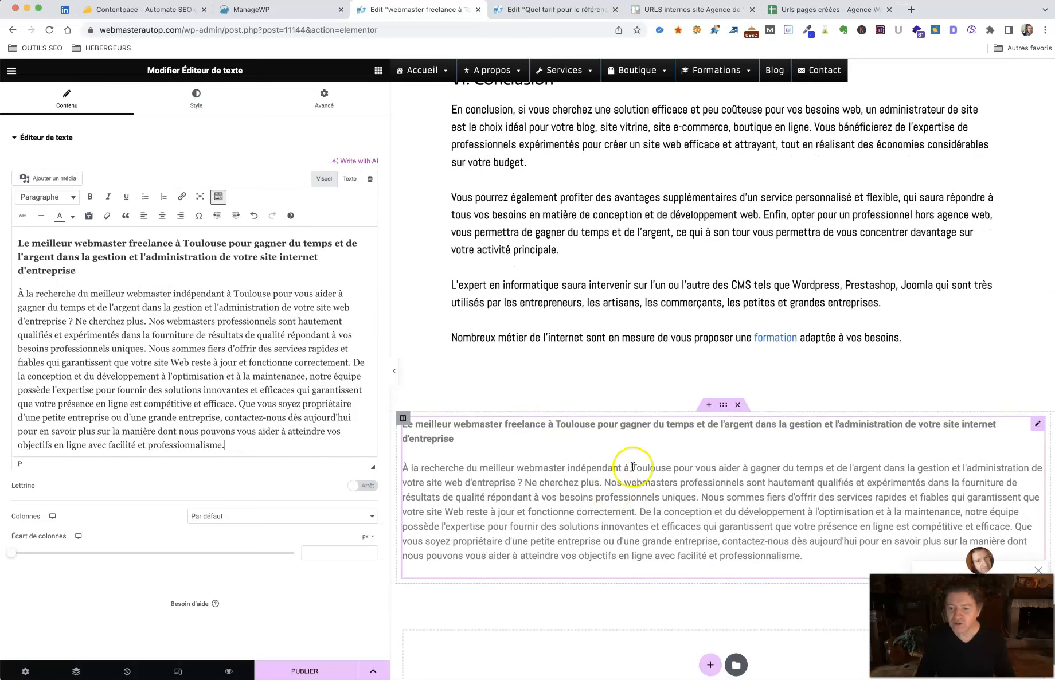
pyautogui.click(723, 405)
pyautogui.moveTo(14, 202); pyautogui.dragTo(127, 197)
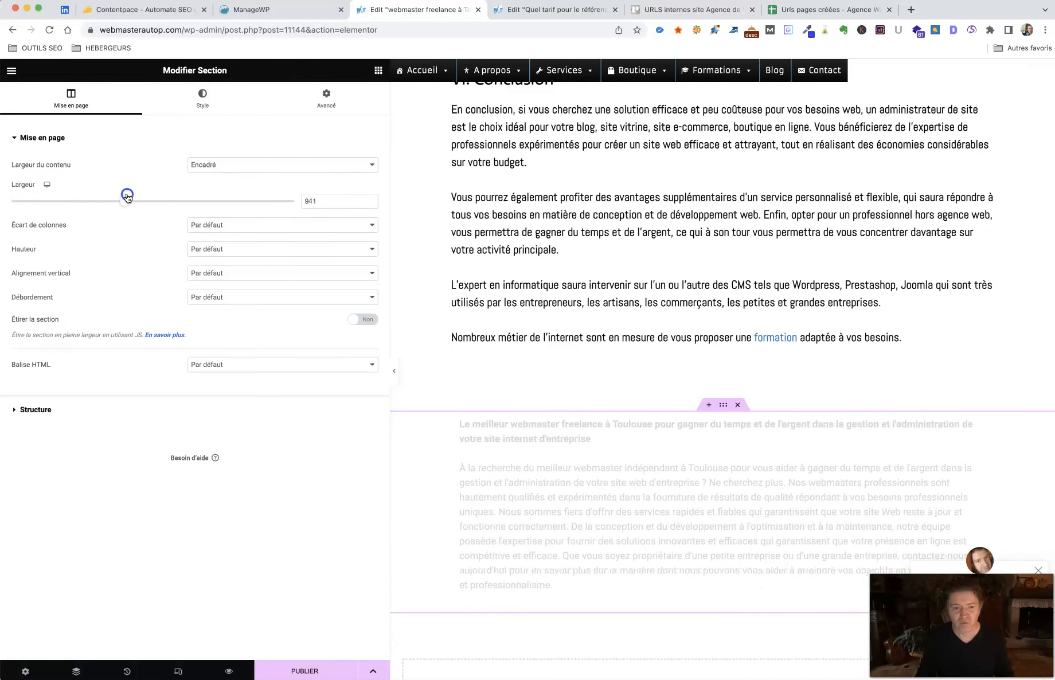
pyautogui.doubleClick(325, 201)
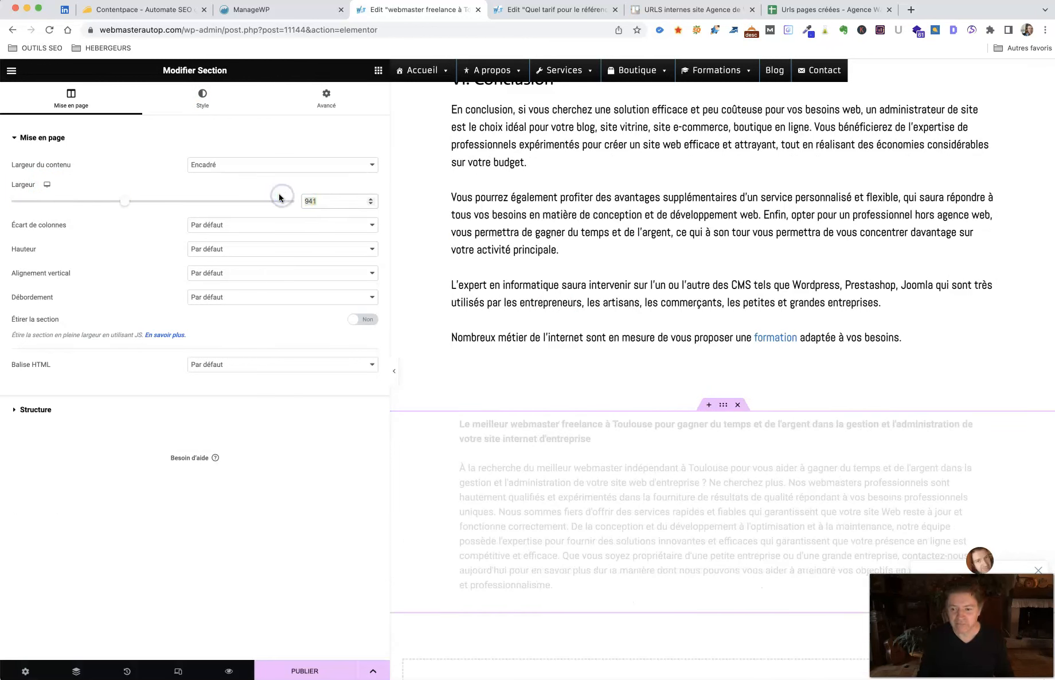
pyautogui.write('950')
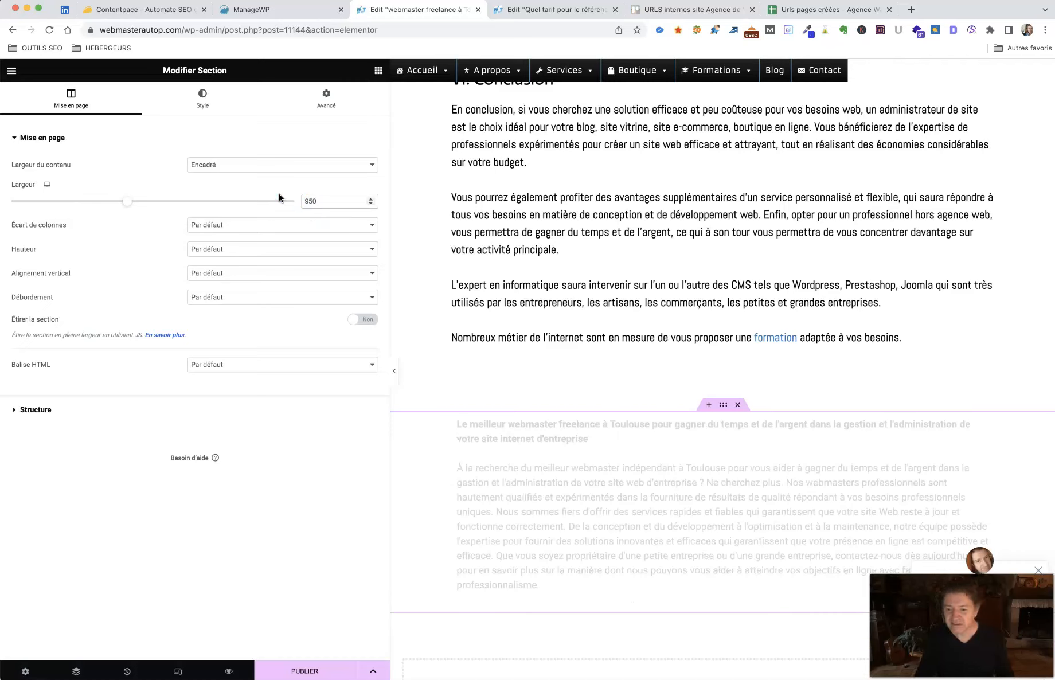
pyautogui.click(203, 96)
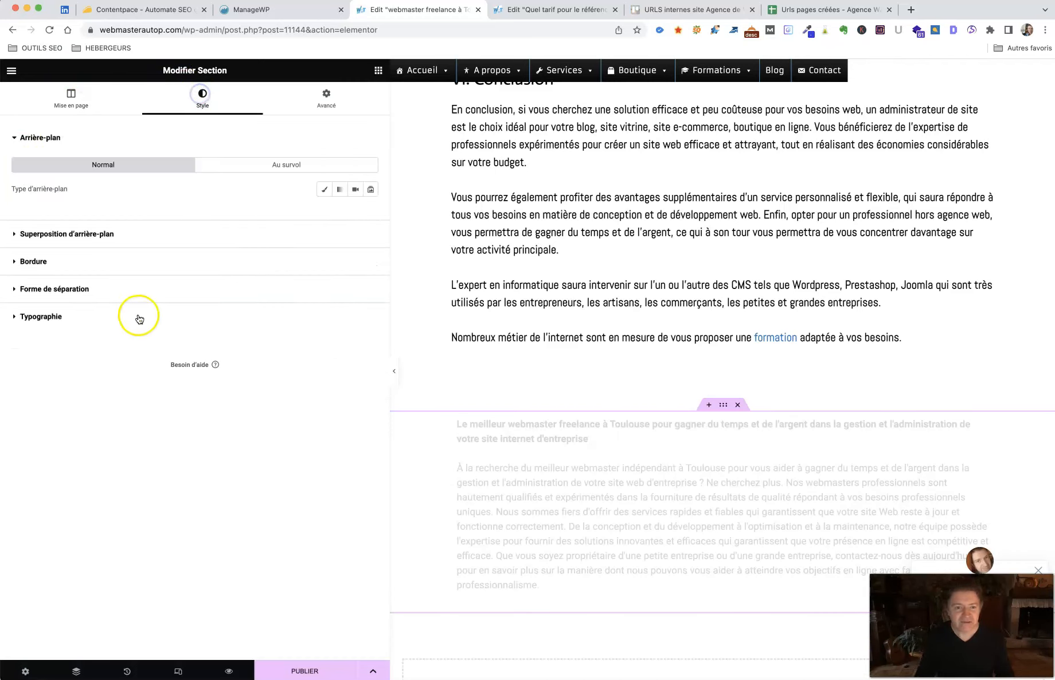
pyautogui.click(323, 192)
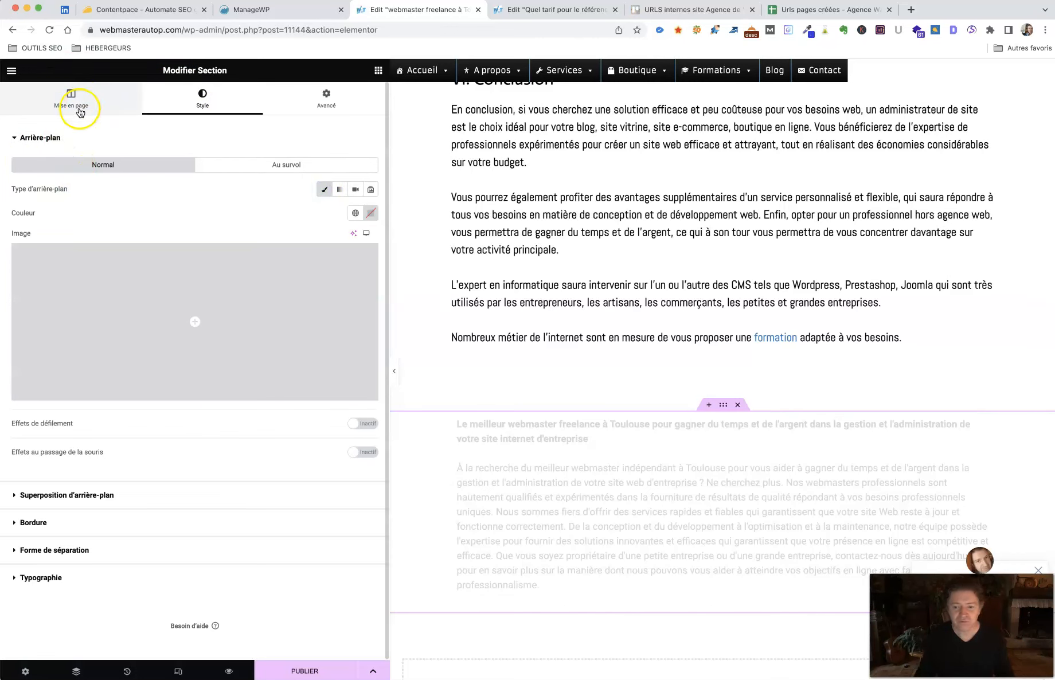
# - Color the heading and paragraph black inside the text widget's editor
pyautogui.click(484, 455)
pyautogui.click(232, 295)
pyautogui.press('super+a')
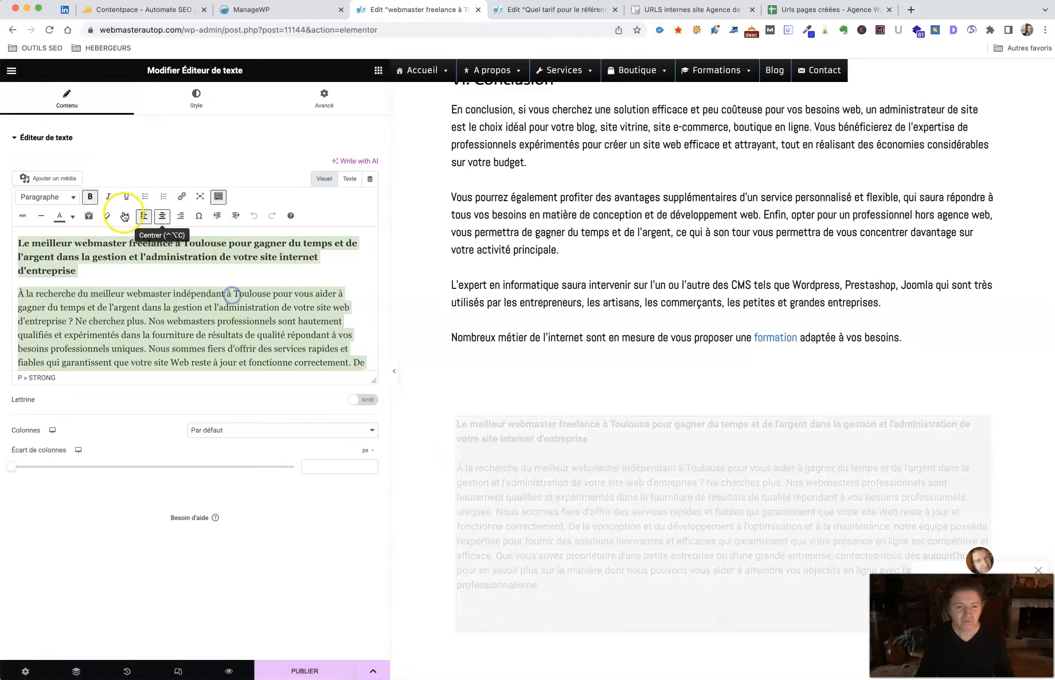
pyautogui.click(72, 215)
pyautogui.click(29, 232)
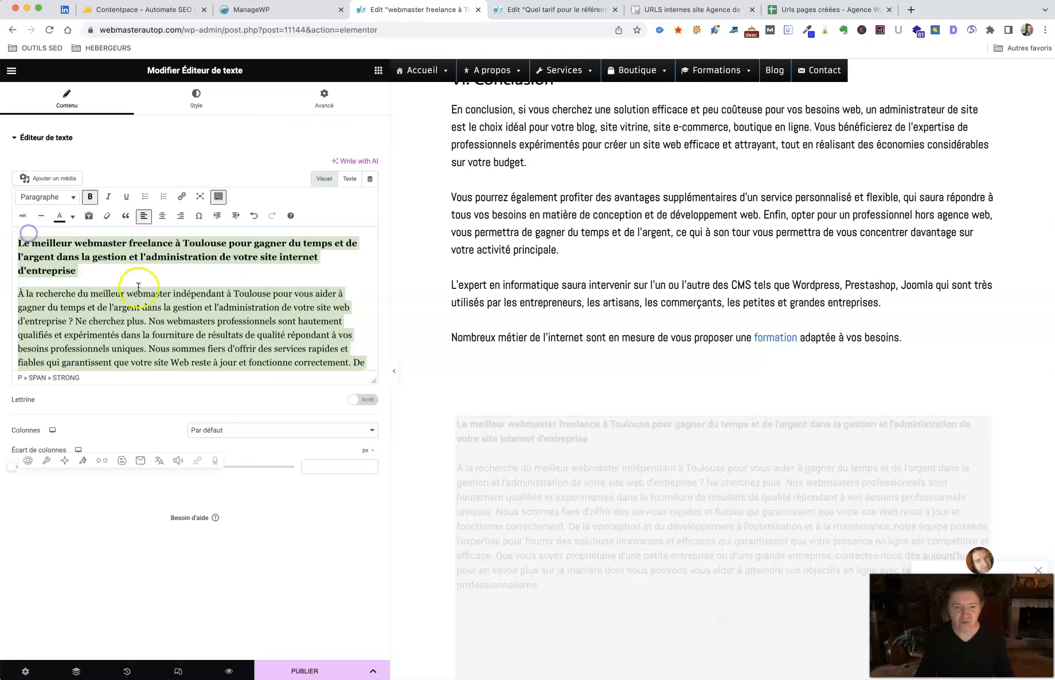
# - Set the text widget's style text color to black
pyautogui.click(207, 109)
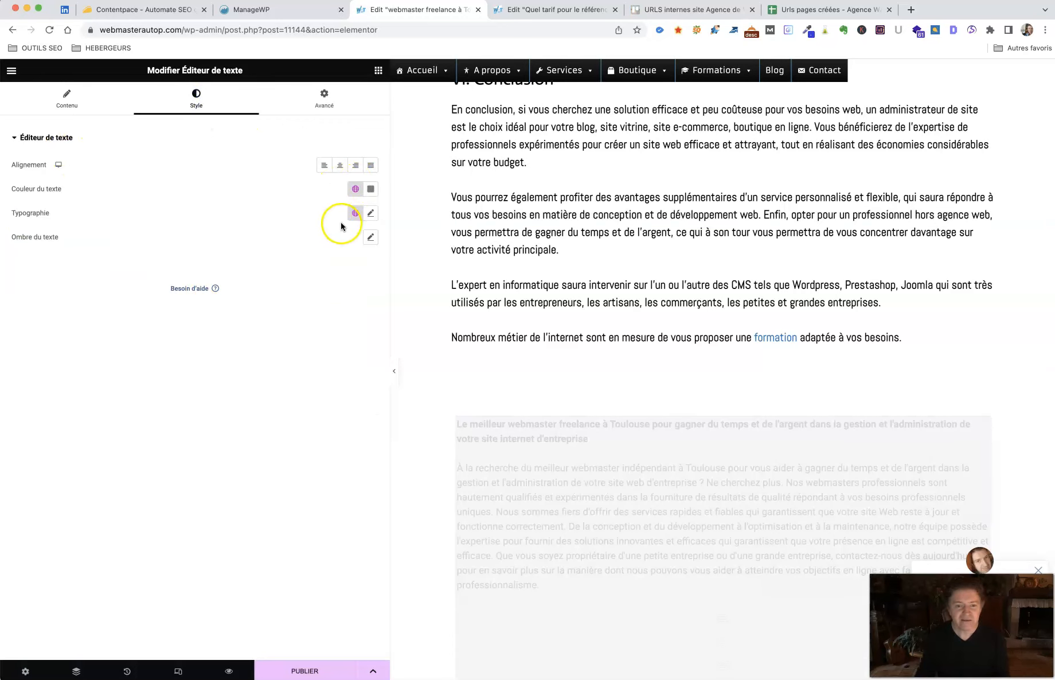
pyautogui.click(369, 213)
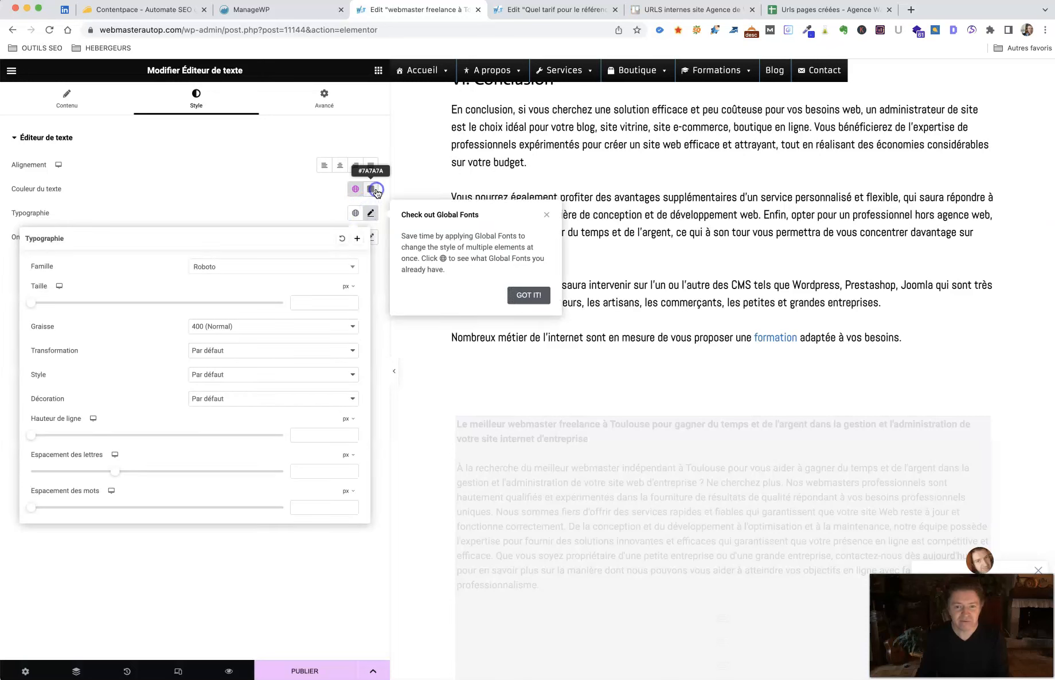
pyautogui.click(371, 188)
pyautogui.moveTo(323, 252); pyautogui.dragTo(304, 320)
pyautogui.click(188, 313)
# - Set the text widget's typography to a 17 px font size and a 25 px line height
pyautogui.click(370, 214)
pyautogui.click(309, 304)
pyautogui.write('17')
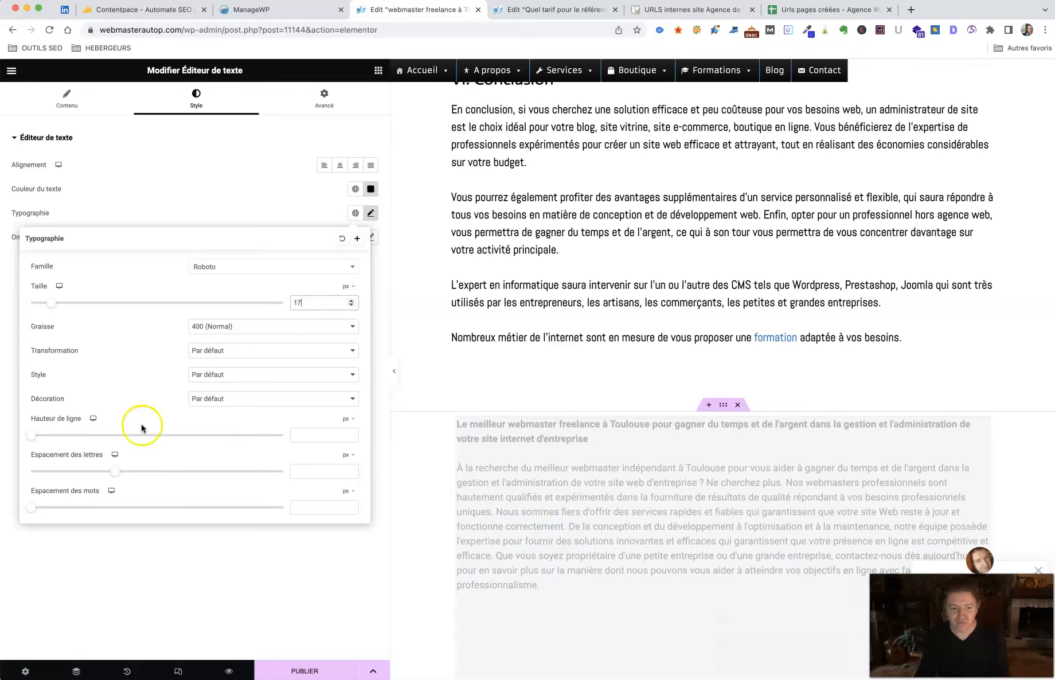
pyautogui.moveTo(31, 436); pyautogui.dragTo(92, 437)
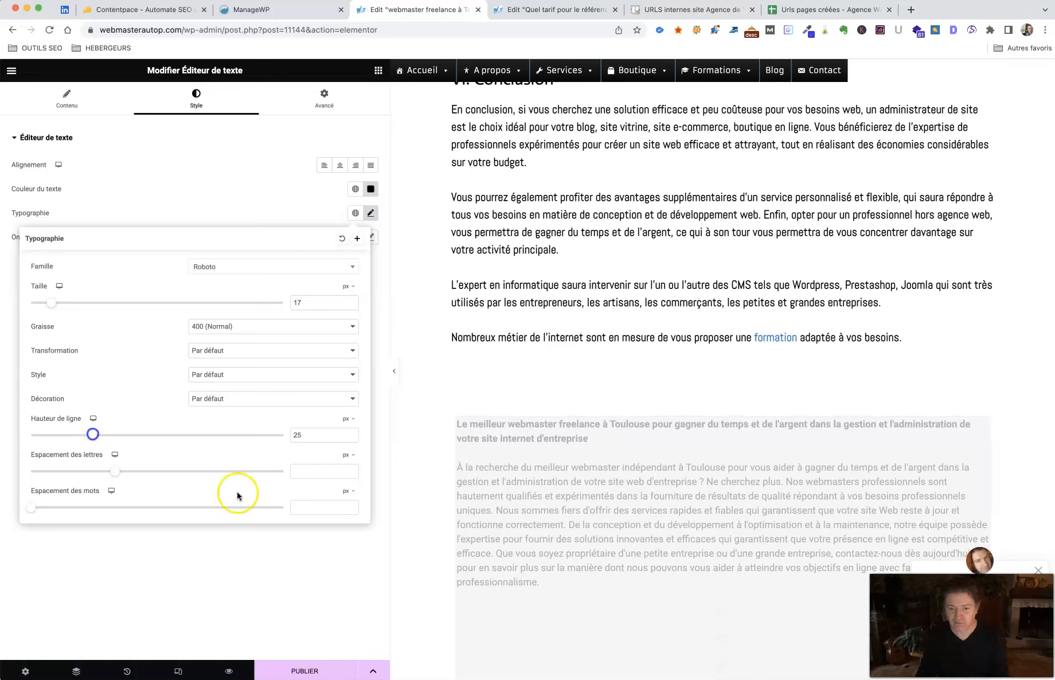
pyautogui.click(409, 563)
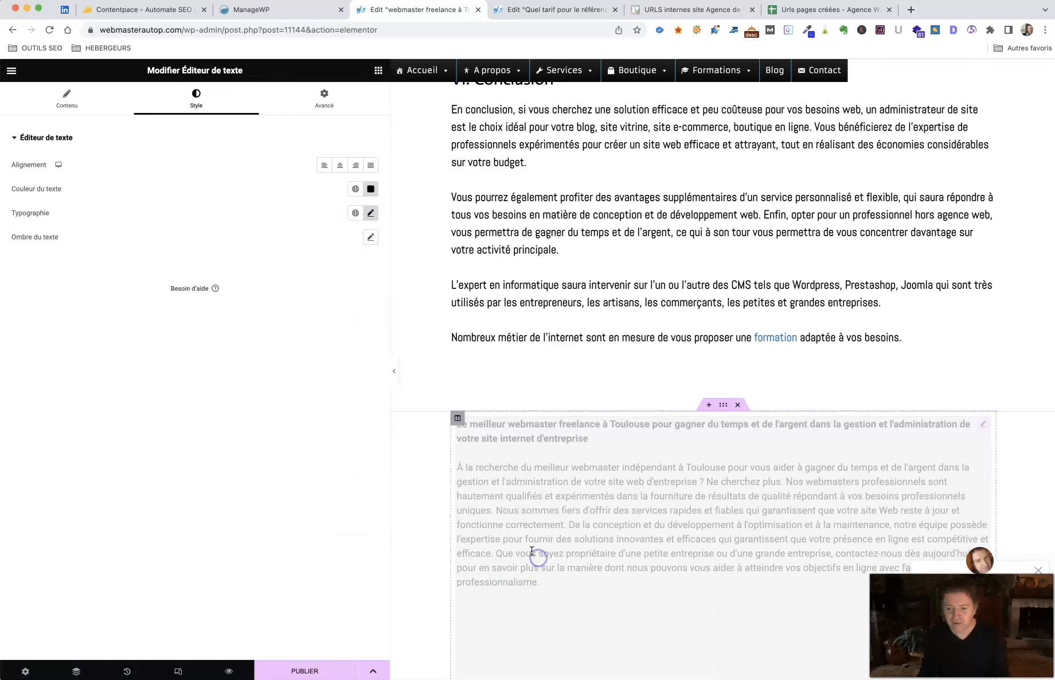
# - Enlarge the text widget's content editor enough to show the full text, and save the page as a draft
pyautogui.click(47, 100)
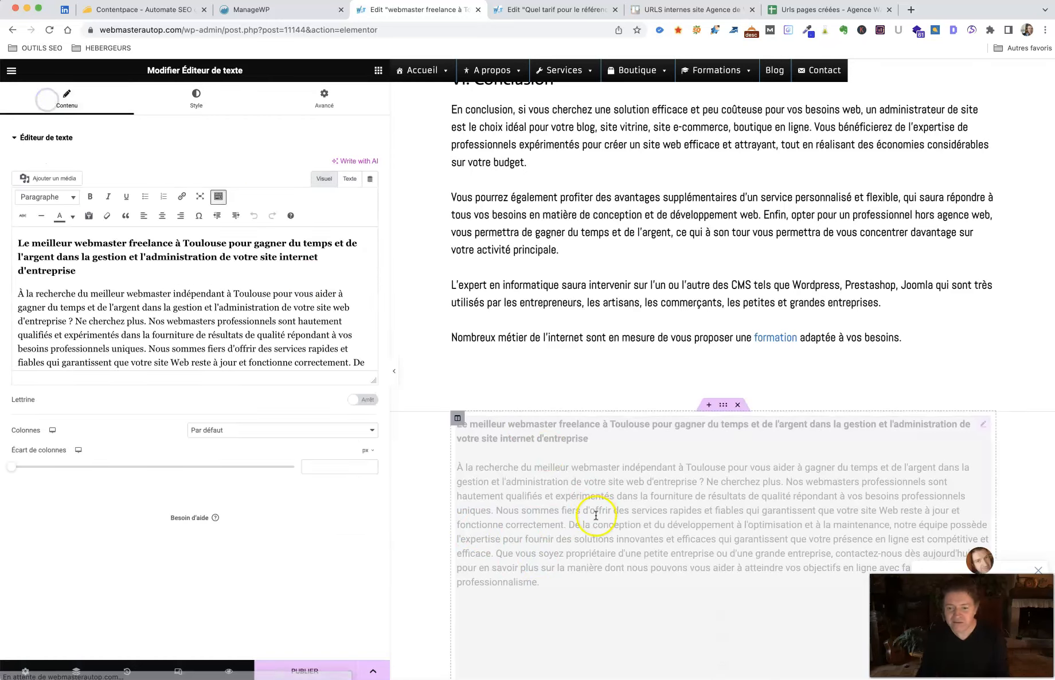
pyautogui.scroll(-2, 597, 515)
pyautogui.scroll(-1, 595, 515)
pyautogui.scroll(1, 595, 516)
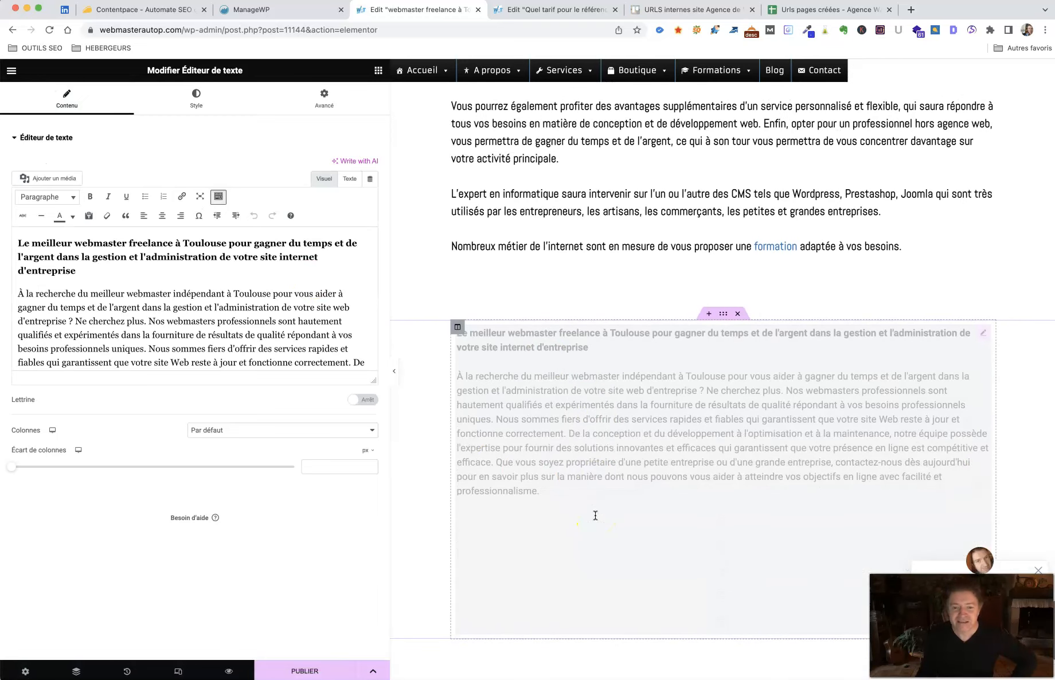
pyautogui.moveTo(377, 380); pyautogui.dragTo(384, 508)
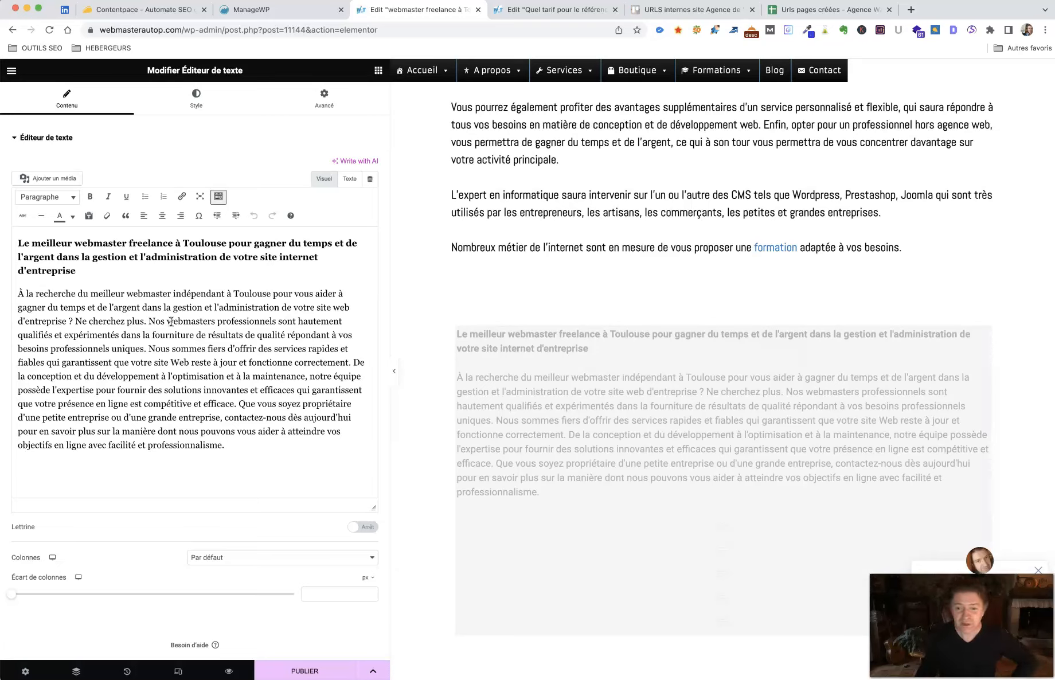
pyautogui.click(179, 310)
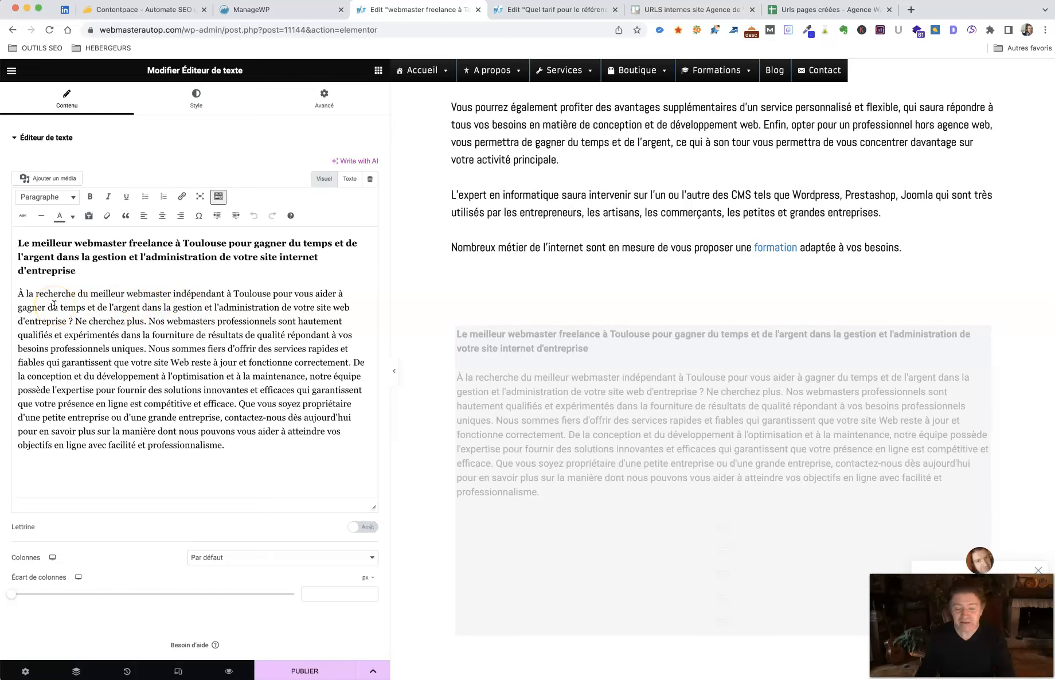
pyautogui.click(376, 670)
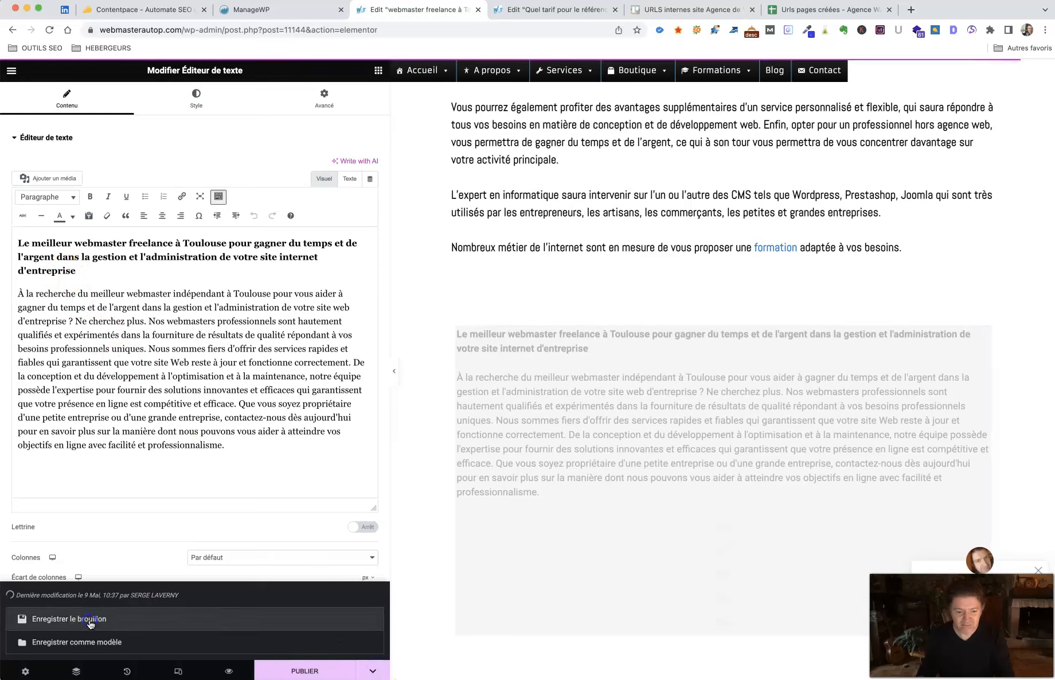
# - Reopen Write with AI for the text widget and go from its upgrade offer to the Elementor AI pricing page
pyautogui.click(349, 161)
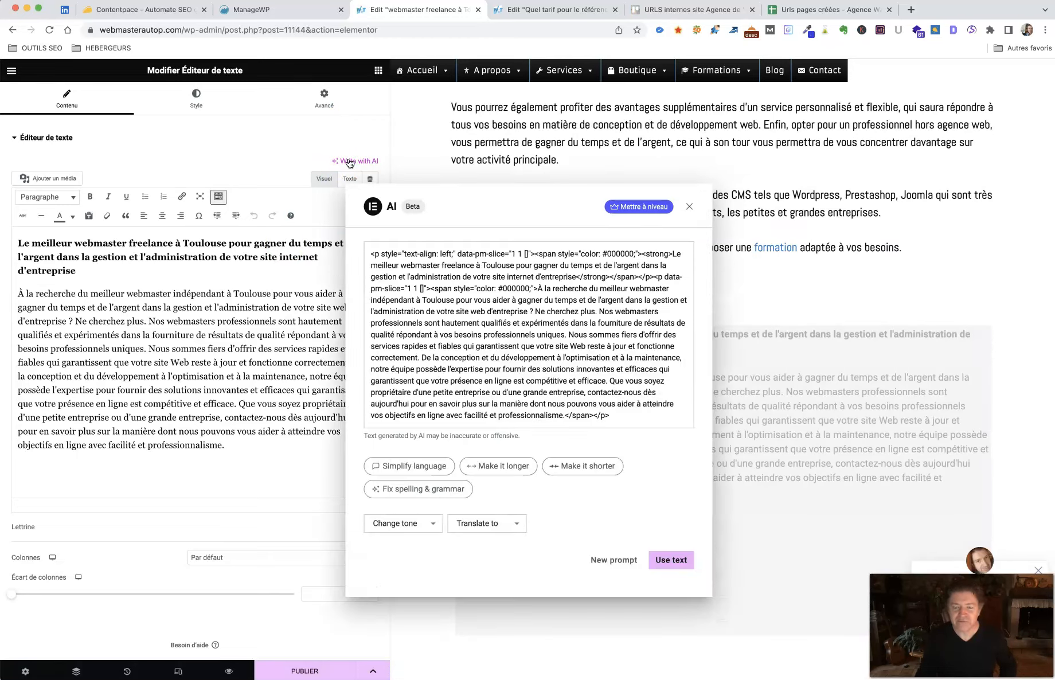
pyautogui.moveTo(642, 206)
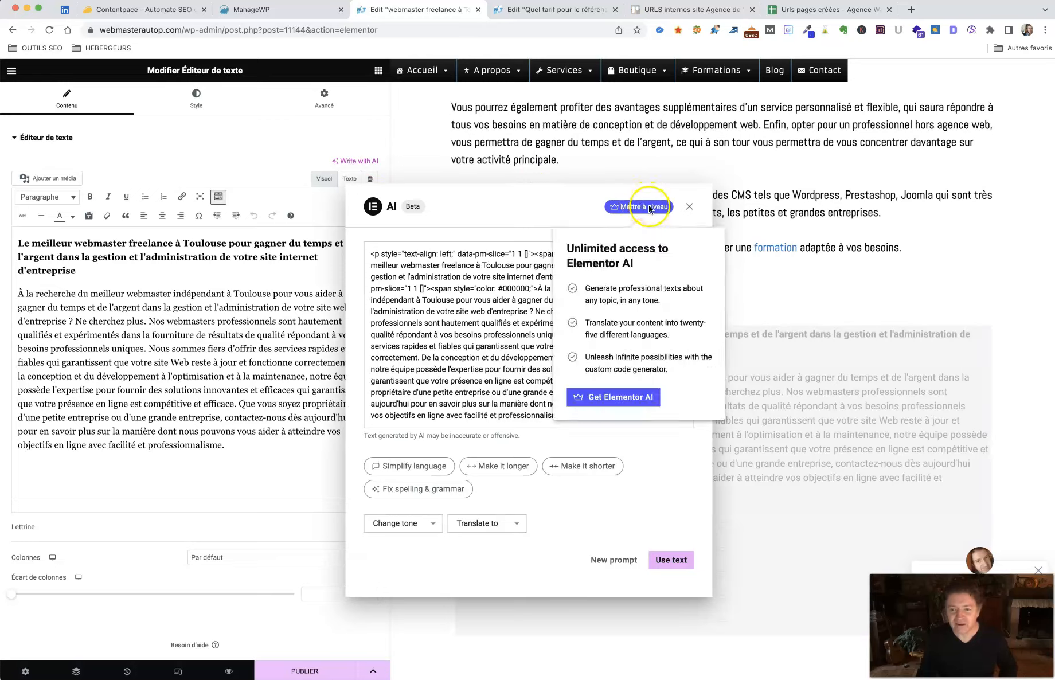
pyautogui.click(618, 398)
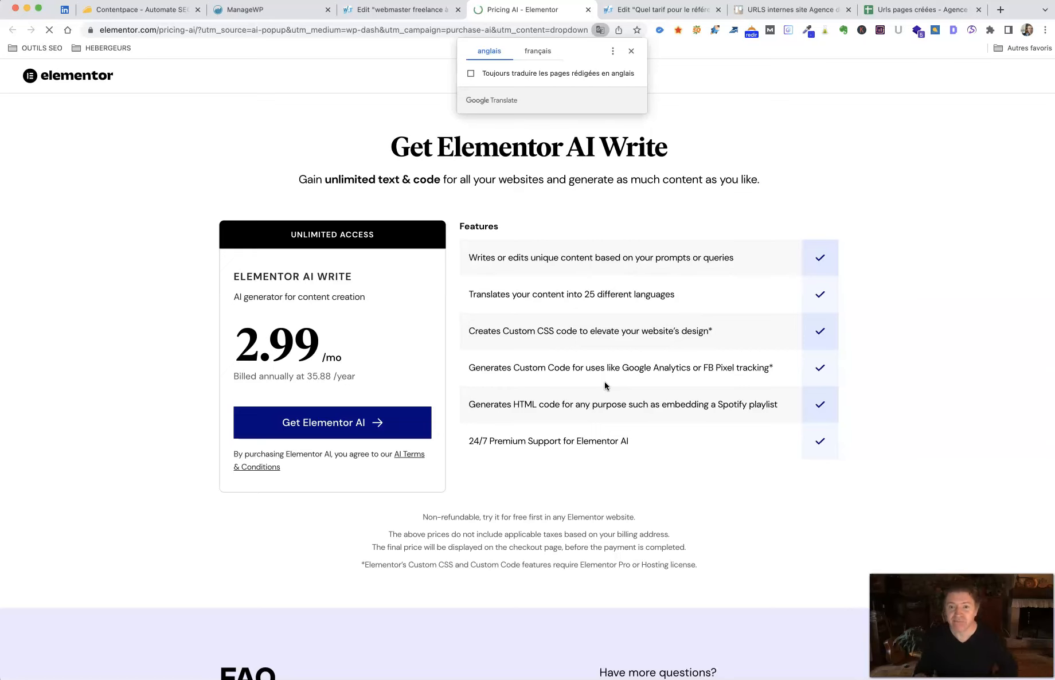
# - Translate the Elementor AI pricing page into French, retrying as needed, and review the price and features
pyautogui.scroll(-3, 370, 298)
pyautogui.click(538, 50)
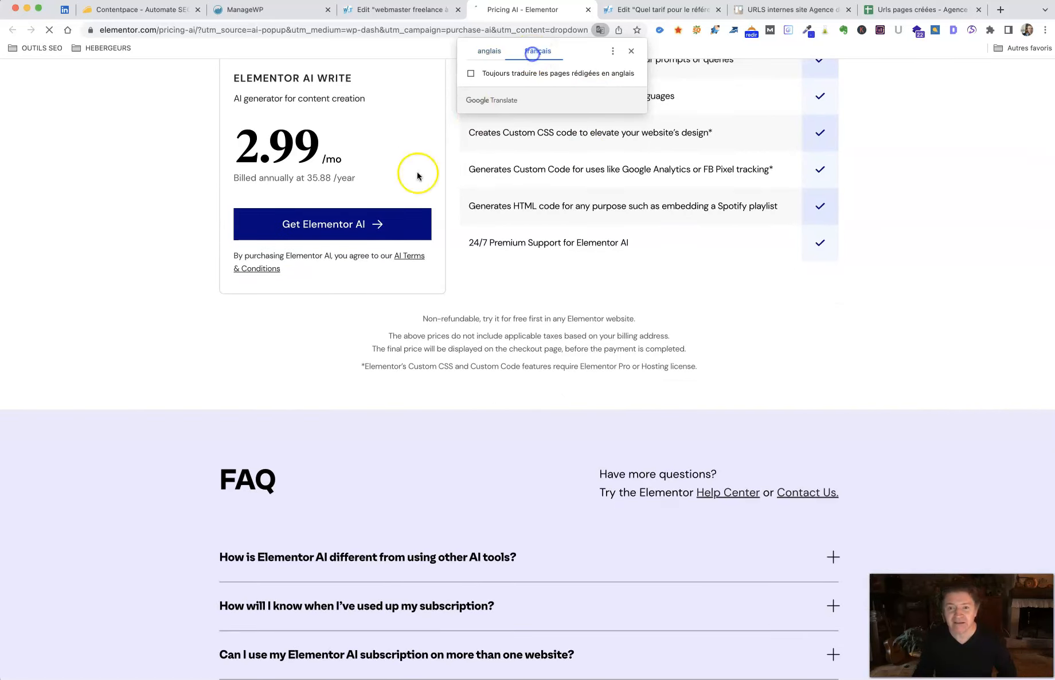
pyautogui.scroll(4, 164, 280)
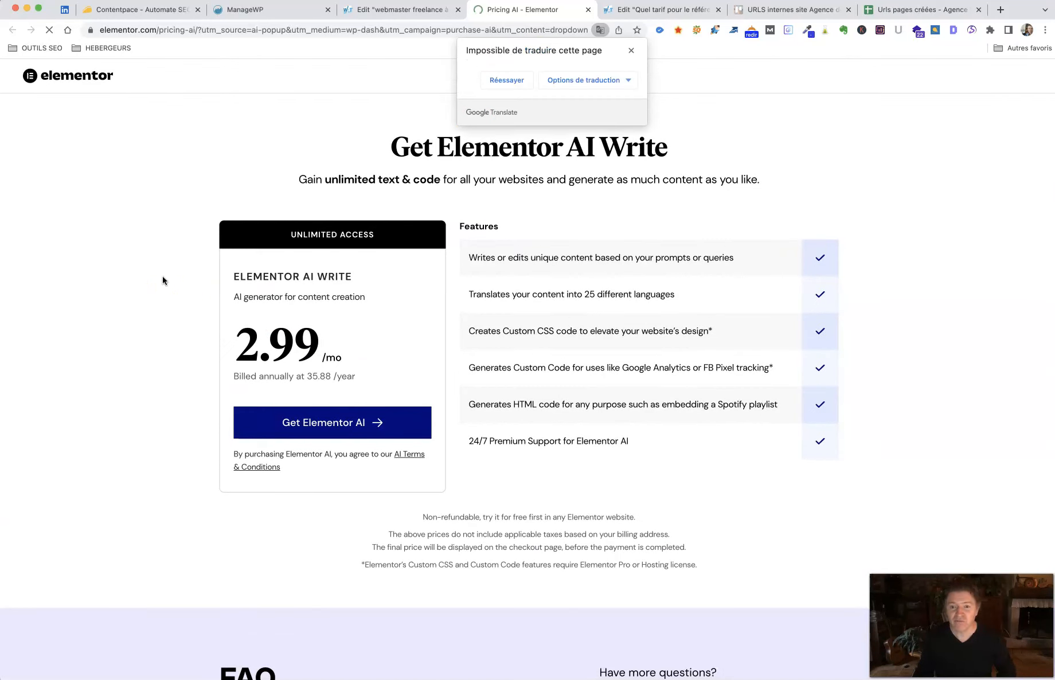
pyautogui.click(506, 80)
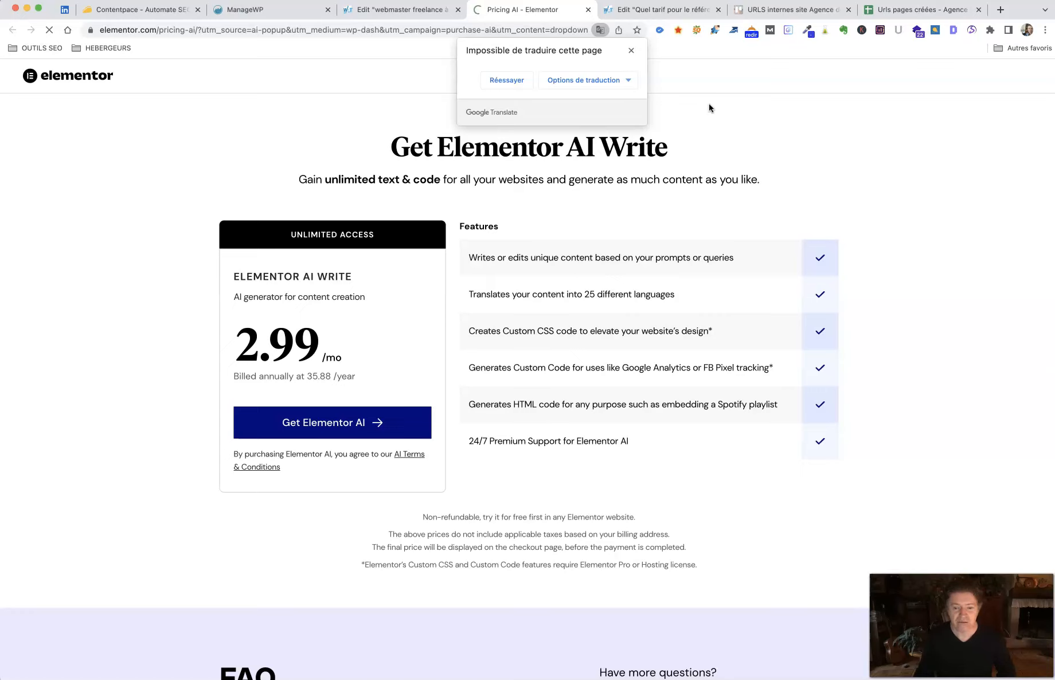
pyautogui.click(493, 80)
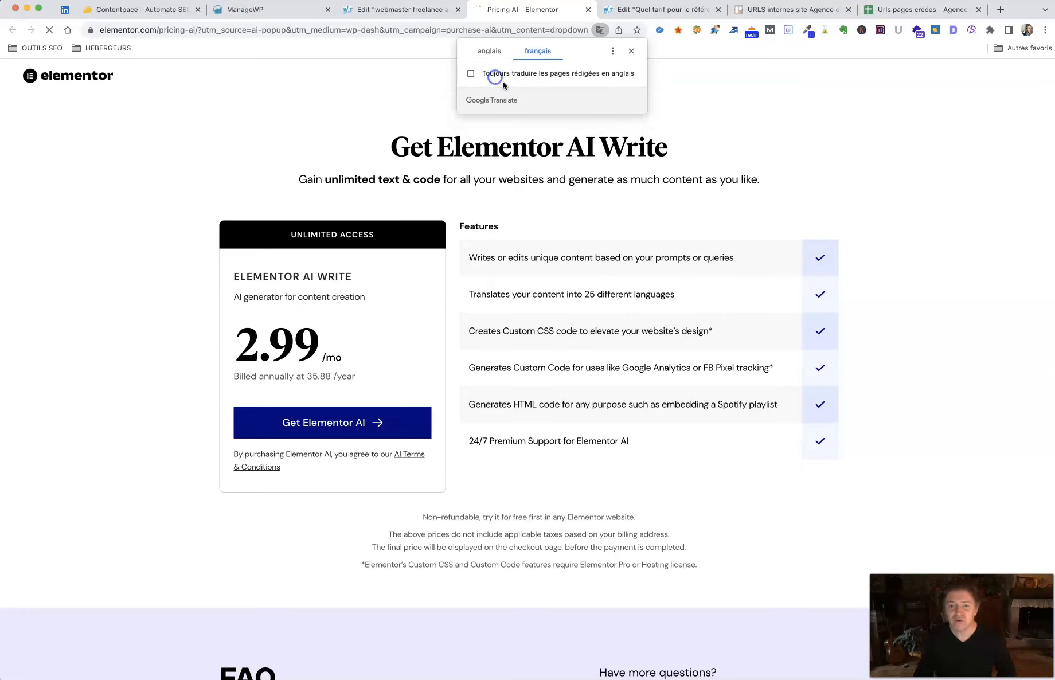
pyautogui.click(868, 123)
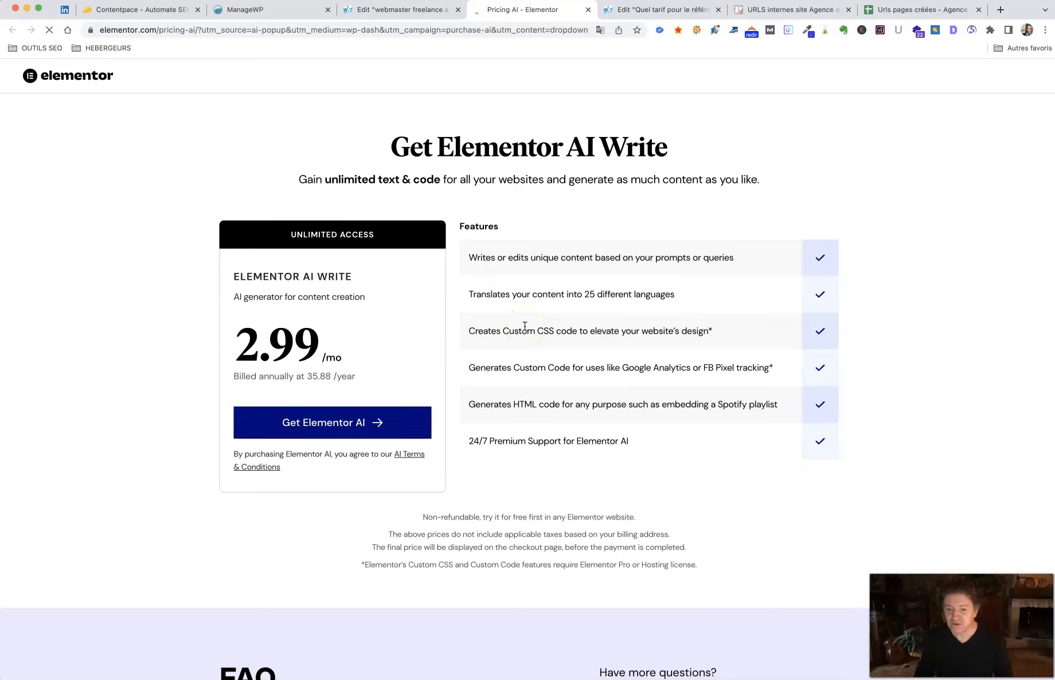
pyautogui.scroll(-1, 672, 344)
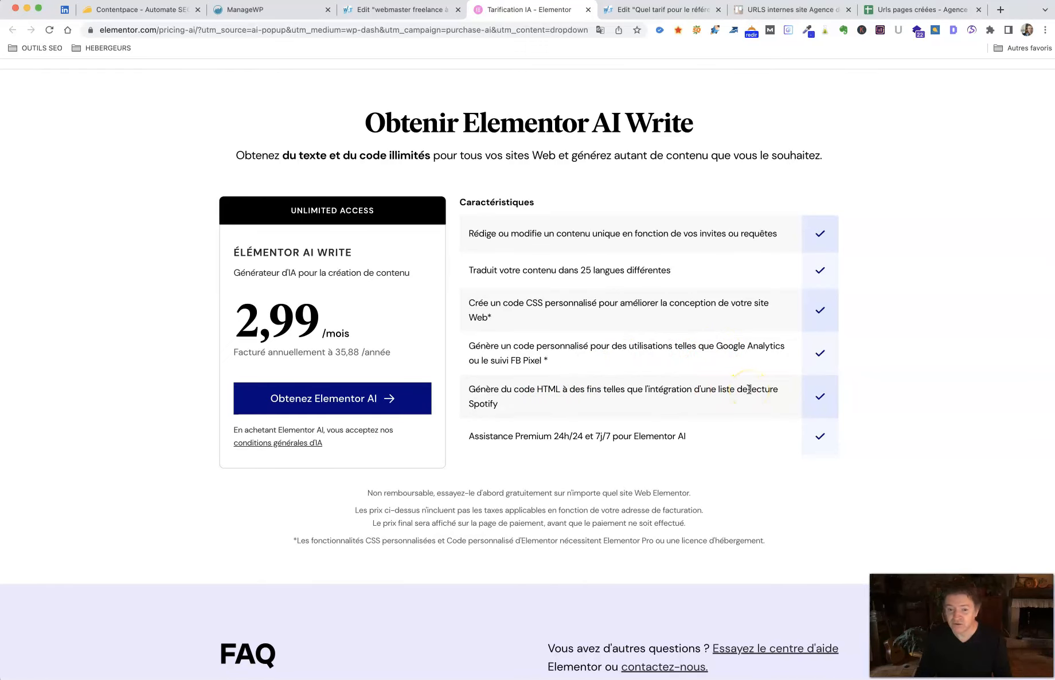
# - Review the features and FAQ on the Elementor AI pricing page, and highlight the footnote about custom CSS and custom code requirements
pyautogui.scroll(-1, 749, 389)
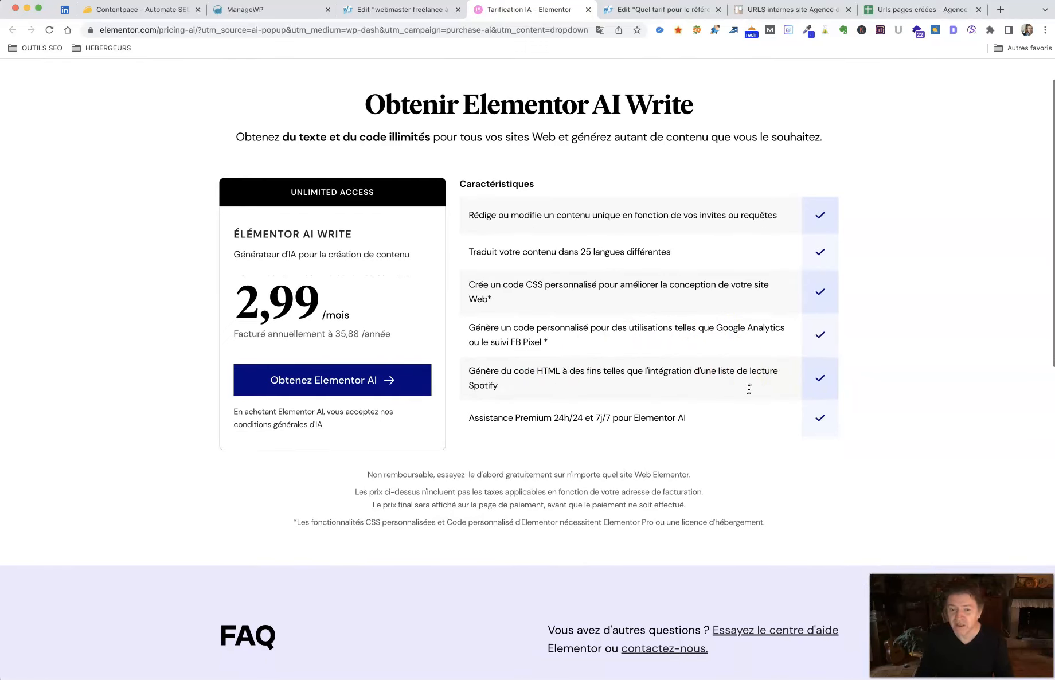
pyautogui.scroll(-1, 749, 390)
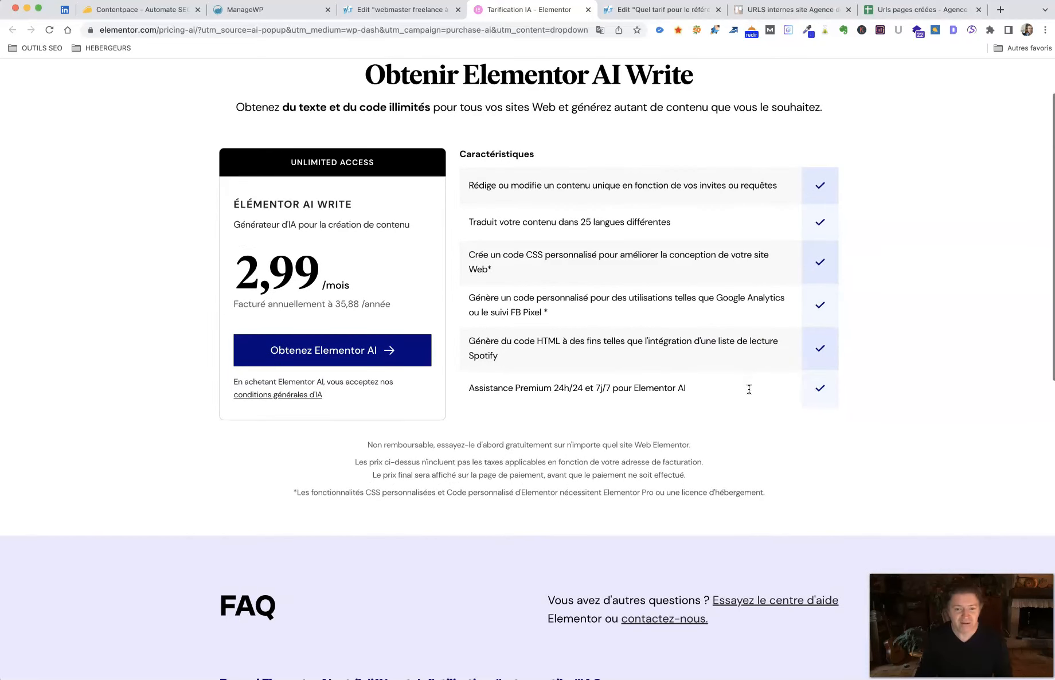
pyautogui.scroll(-6, 748, 390)
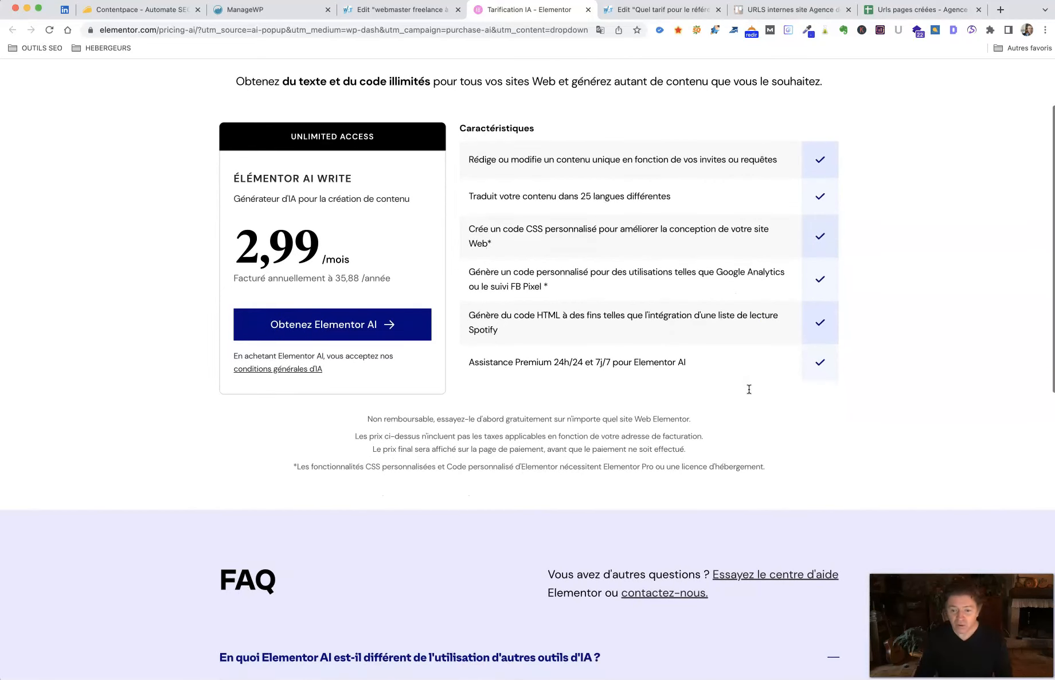
pyautogui.scroll(-6, 749, 390)
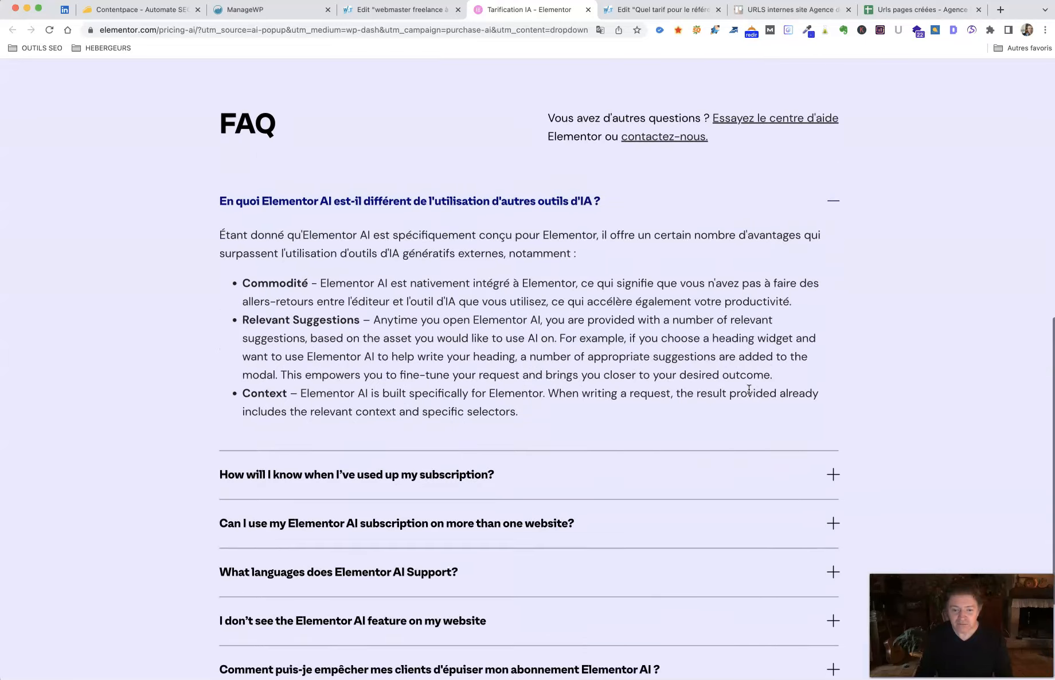
pyautogui.scroll(12, 749, 390)
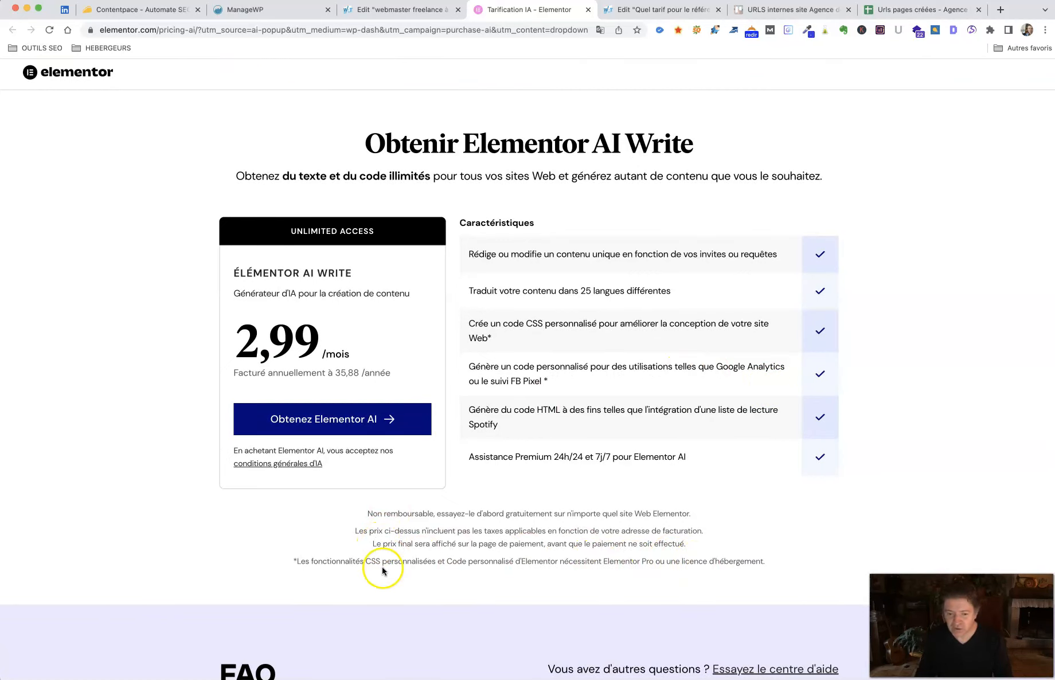
pyautogui.moveTo(291, 564); pyautogui.dragTo(764, 564)
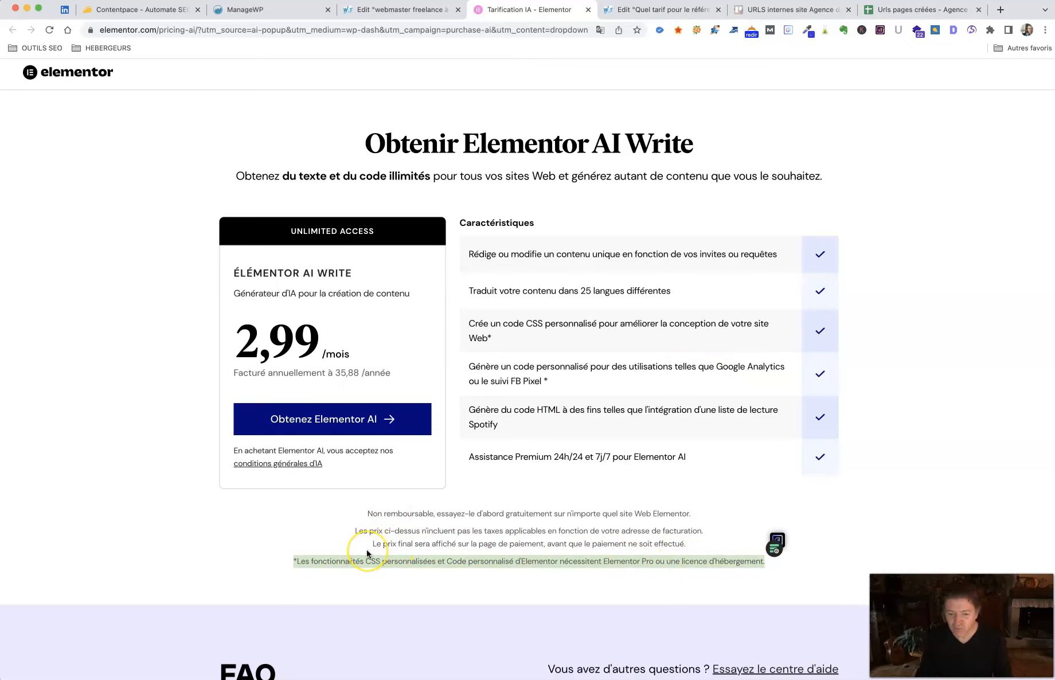
pyautogui.click(326, 560)
pyautogui.moveTo(307, 560); pyautogui.dragTo(381, 560)
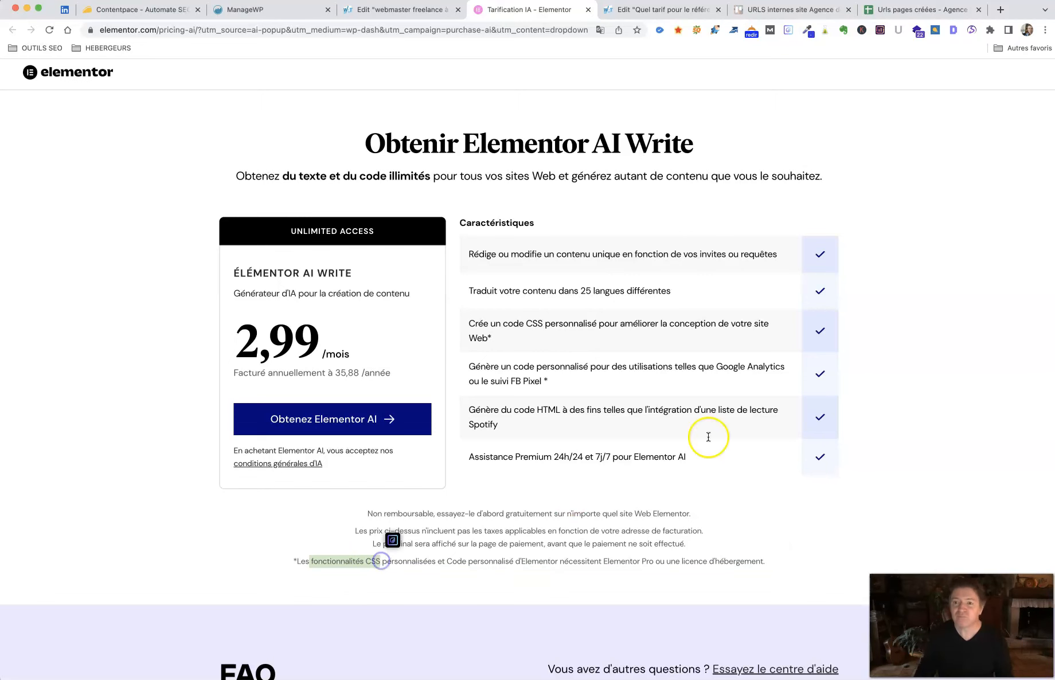
# - Close the AI dialog in the webmaster freelance page editor and copy the text widget's body paragraph into a new Word document
pyautogui.click(387, 11)
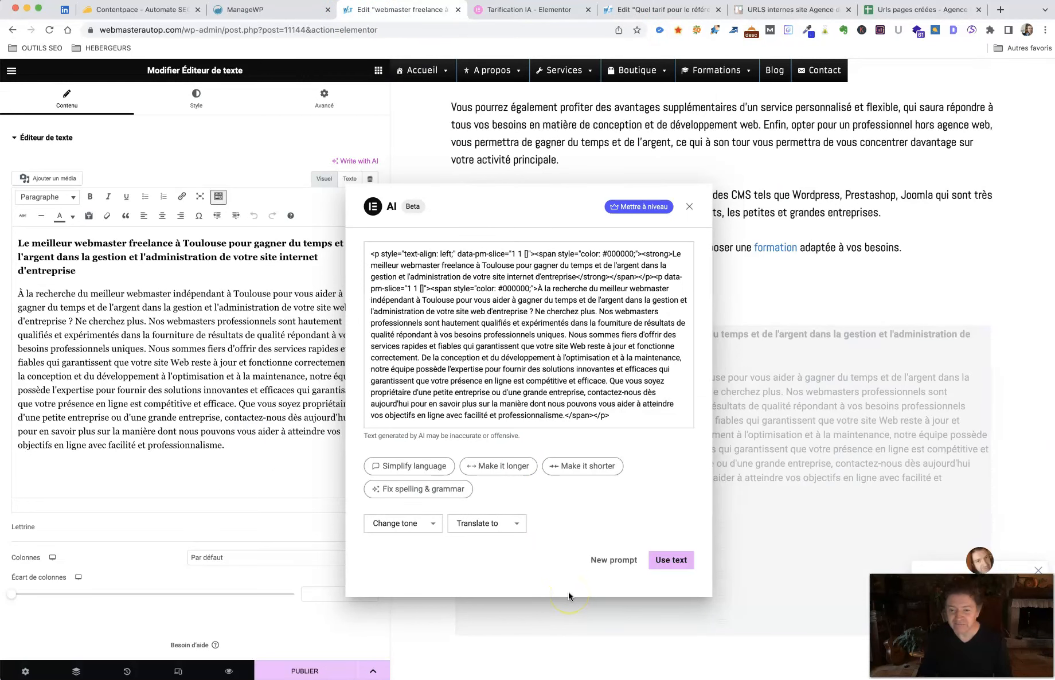
pyautogui.click(690, 207)
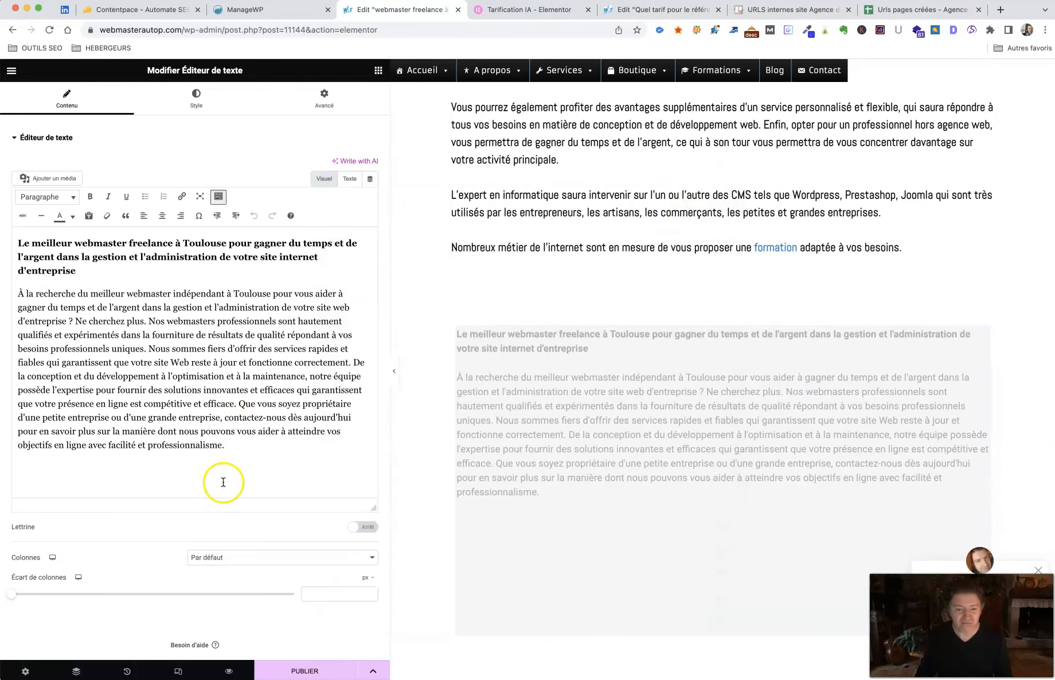
pyautogui.moveTo(236, 459); pyautogui.dragTo(15, 296)
pyautogui.press('super+c')
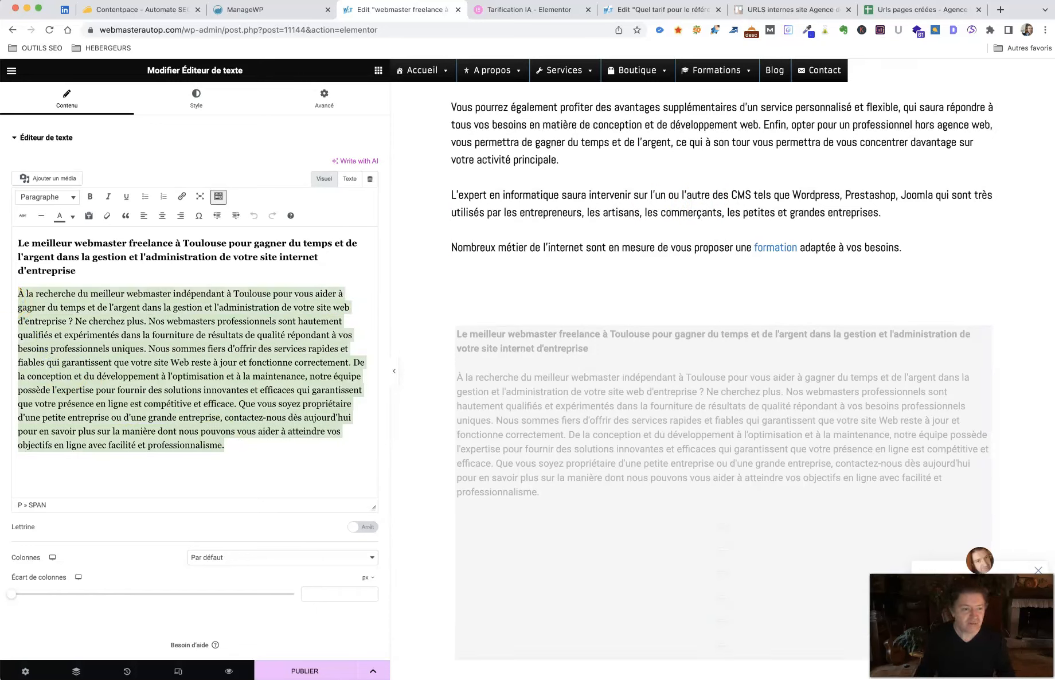
pyautogui.press('super+Tab')
pyautogui.press('super+n')
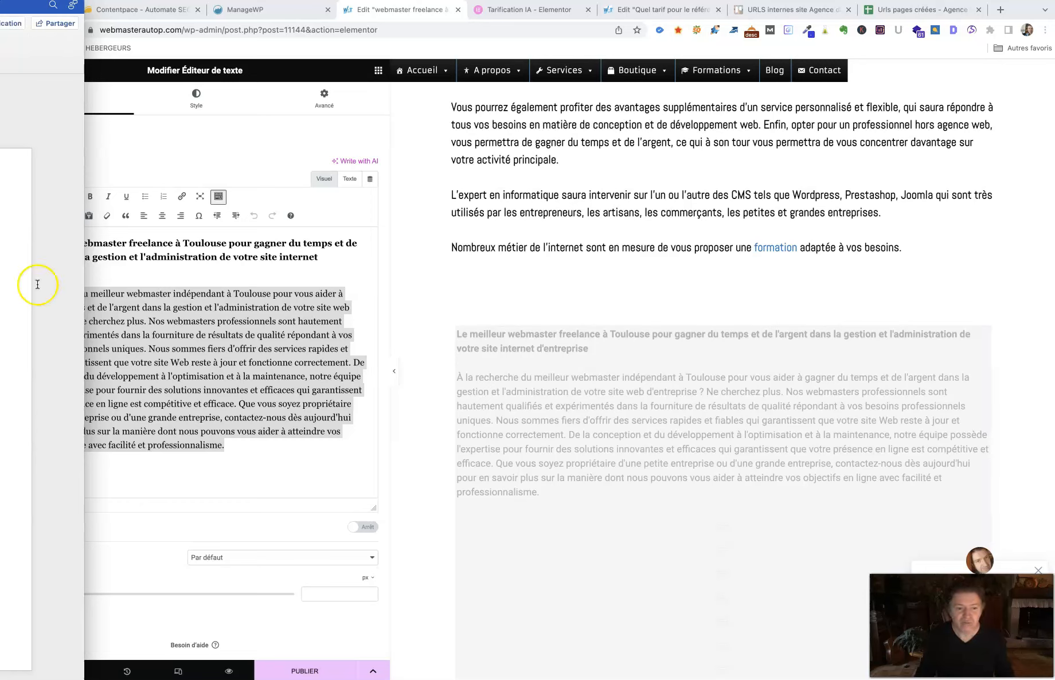
pyautogui.press('super+v')
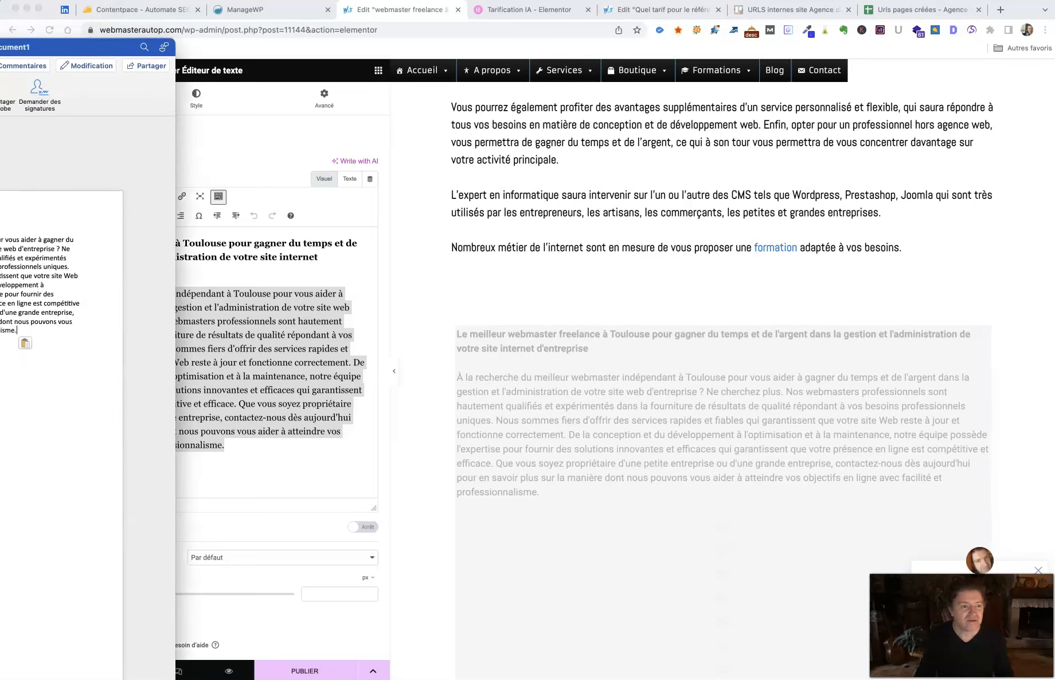
# - Check the word and character statistics of the pasted paragraph in Word, and move the document window out of the way
pyautogui.moveTo(92, 50); pyautogui.dragTo(405, 51)
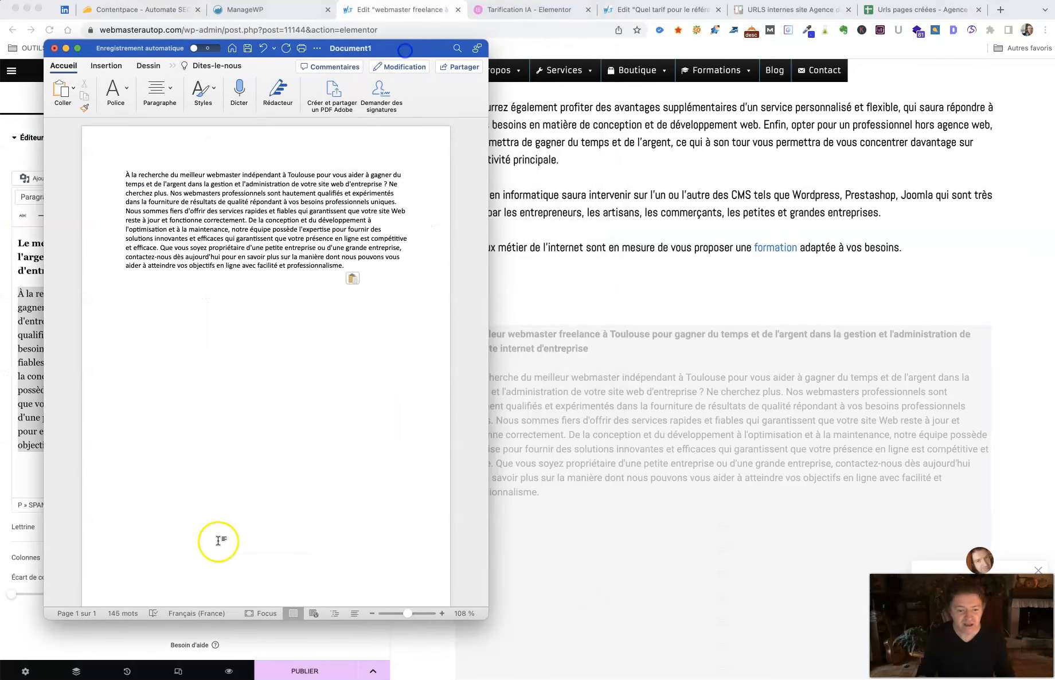
pyautogui.click(114, 615)
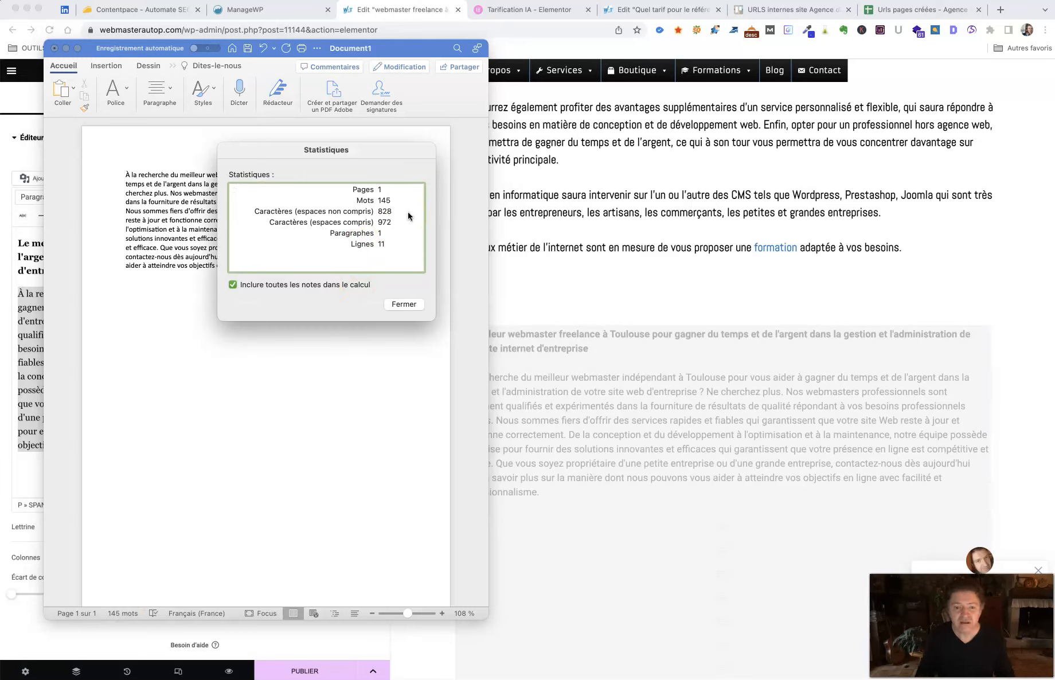
pyautogui.click(403, 304)
pyautogui.moveTo(417, 55); pyautogui.dragTo(42, 96)
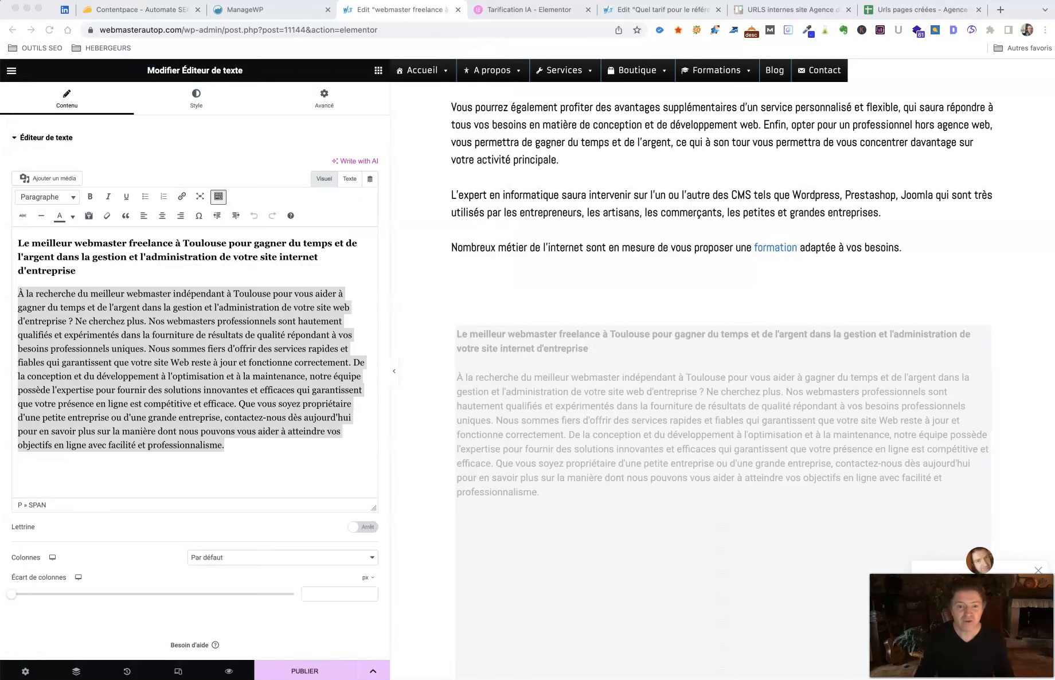
# - Go back to the page editor in the browser and highlight the text widget's bold title to examine it
pyautogui.click(236, 420)
pyautogui.click(125, 279)
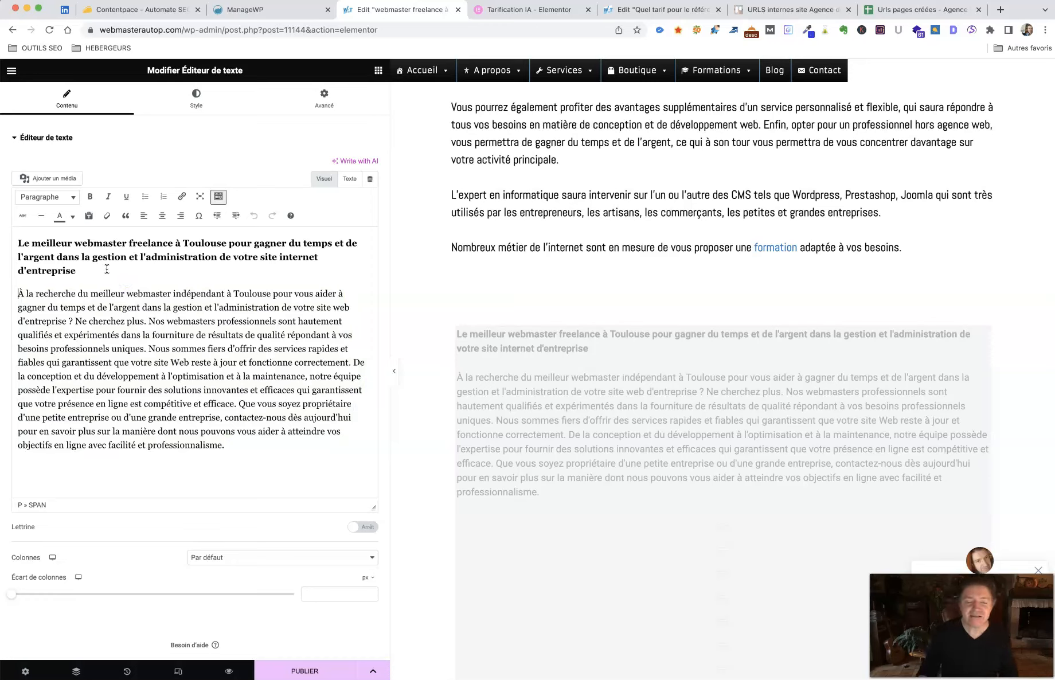
pyautogui.moveTo(86, 268); pyautogui.dragTo(21, 247)
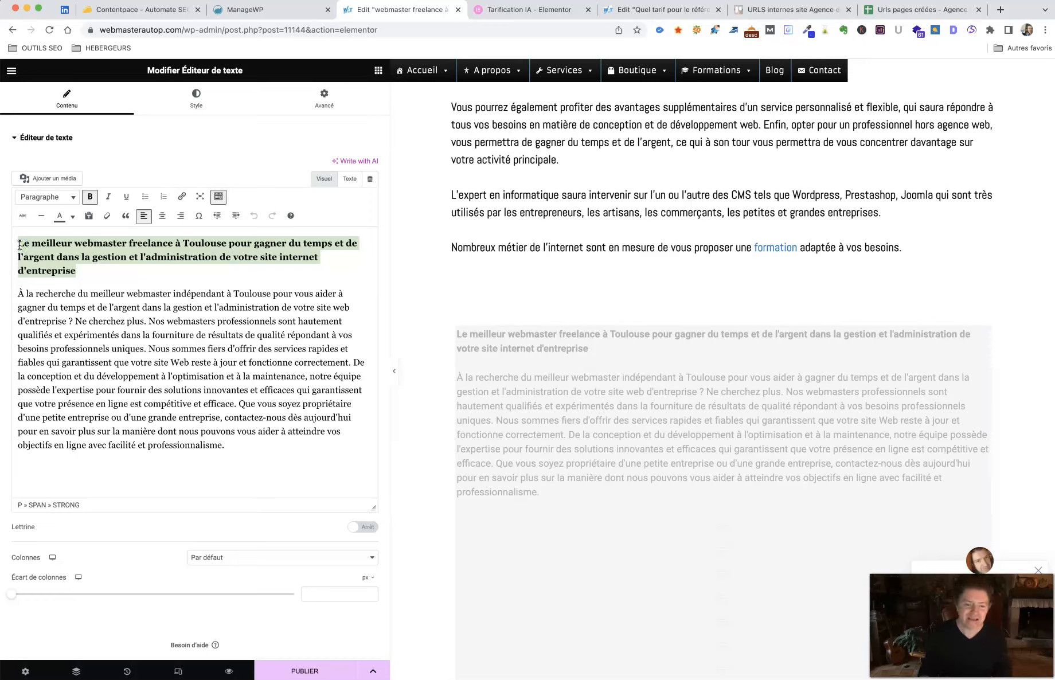
pyautogui.click(256, 440)
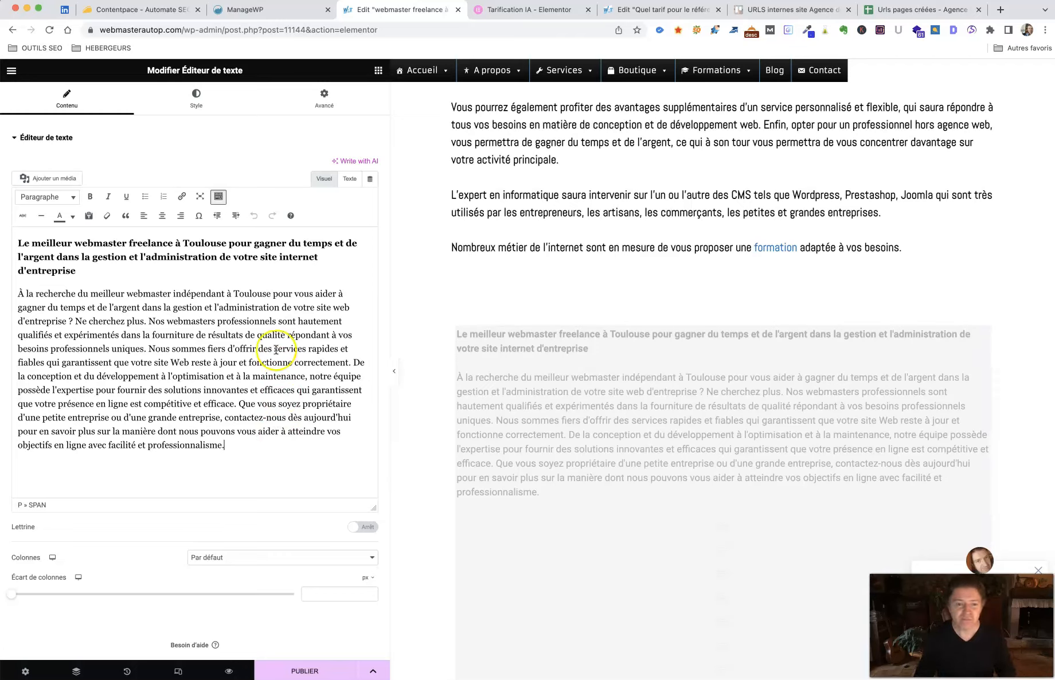
# - Select the text widget's bold title, open Write with AI to examine which text it loads, and close the dialog unused
pyautogui.moveTo(98, 271); pyautogui.dragTo(20, 240)
pyautogui.click(95, 270)
pyautogui.click(356, 163)
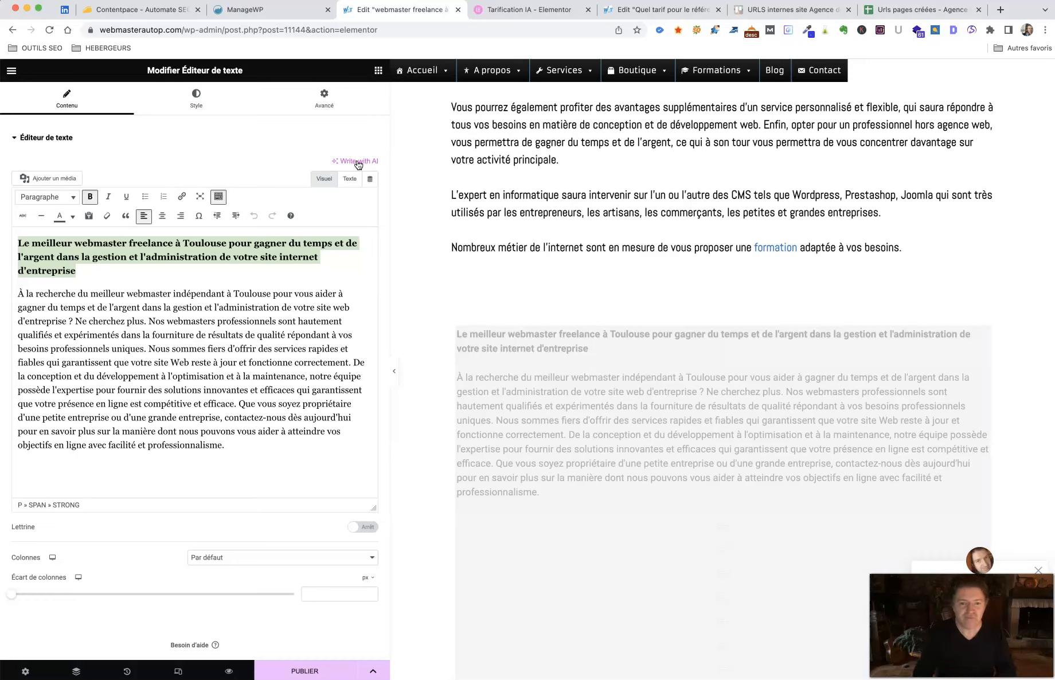
pyautogui.click(356, 163)
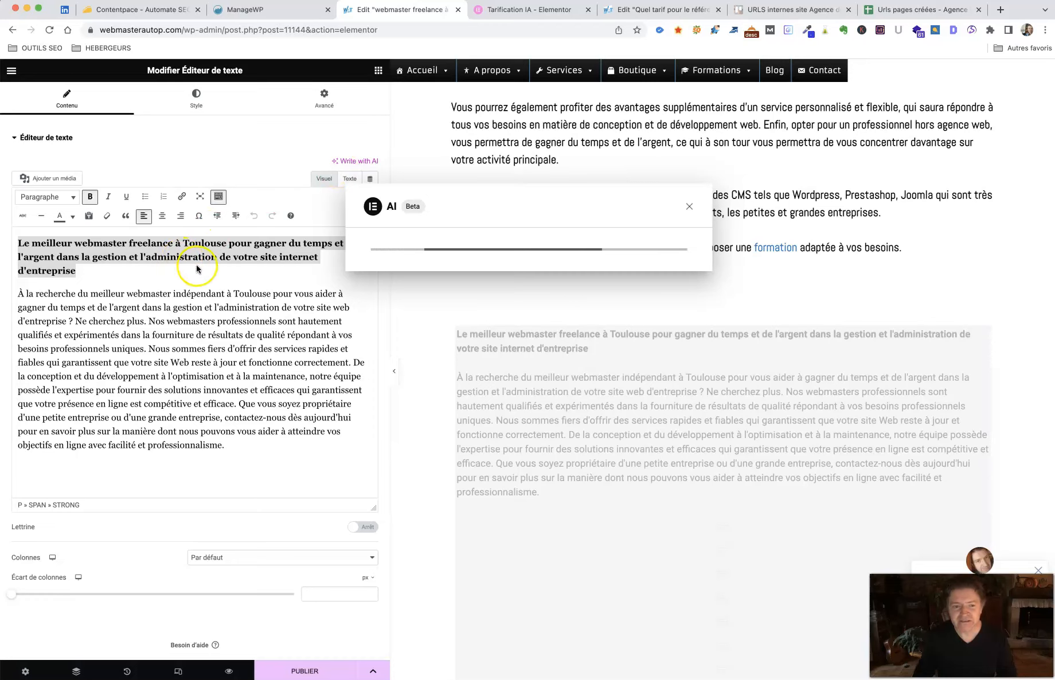
pyautogui.click(122, 260)
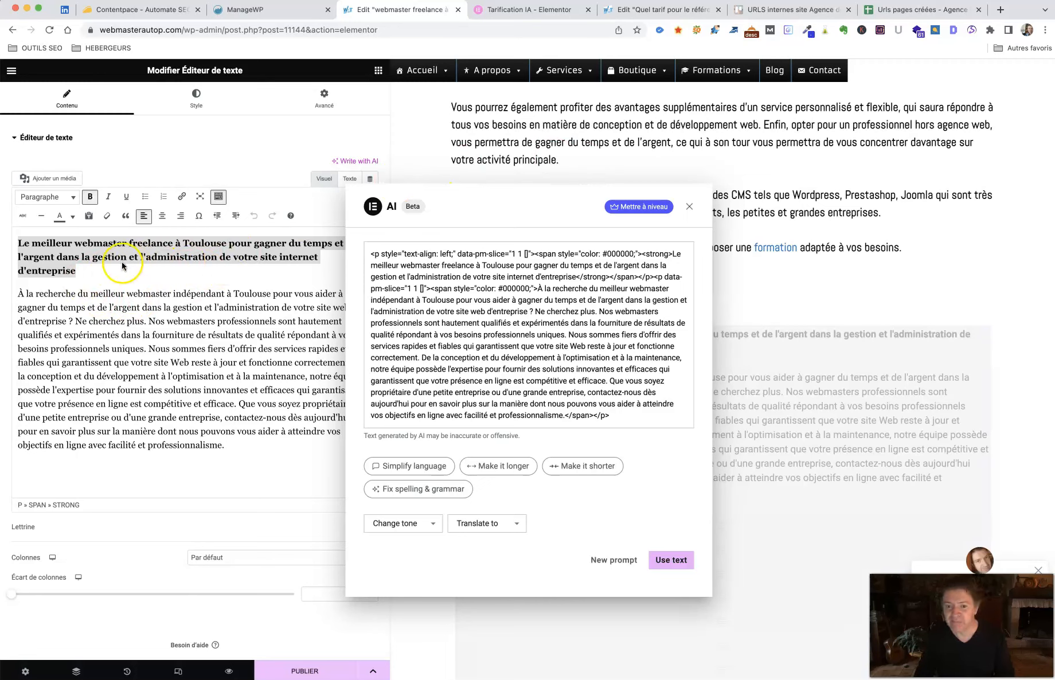
pyautogui.click(691, 209)
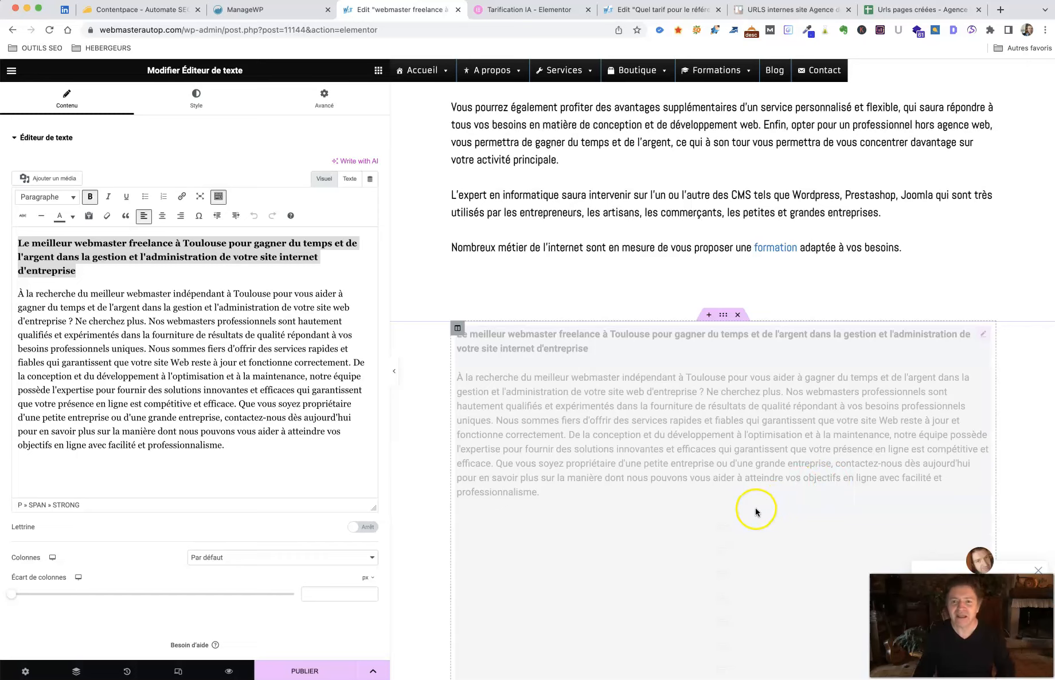
# - Read the pricing page's FAQ answers on the languages Elementor AI supports and on keeping clients from breaking their site with custom code
pyautogui.click(528, 10)
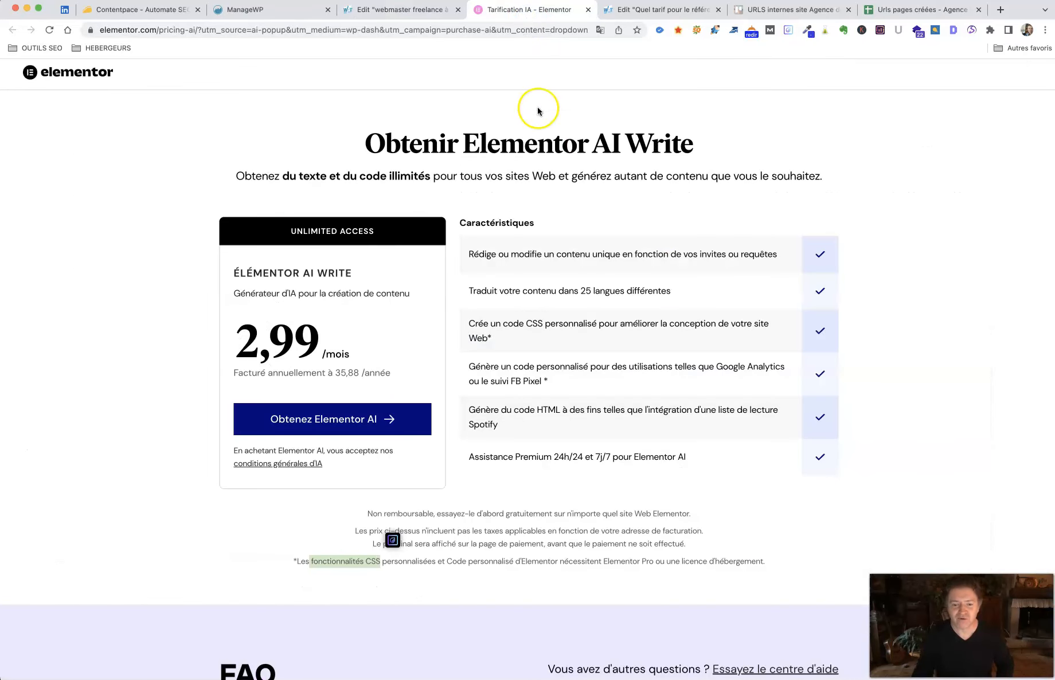
pyautogui.scroll(-12, 640, 265)
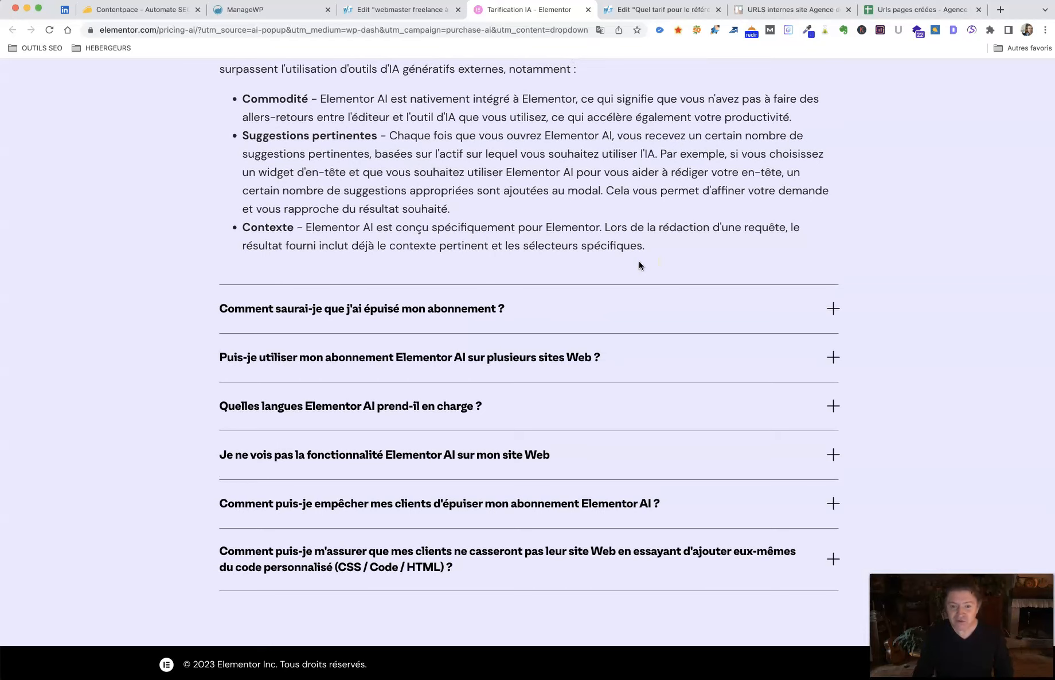
pyautogui.click(833, 409)
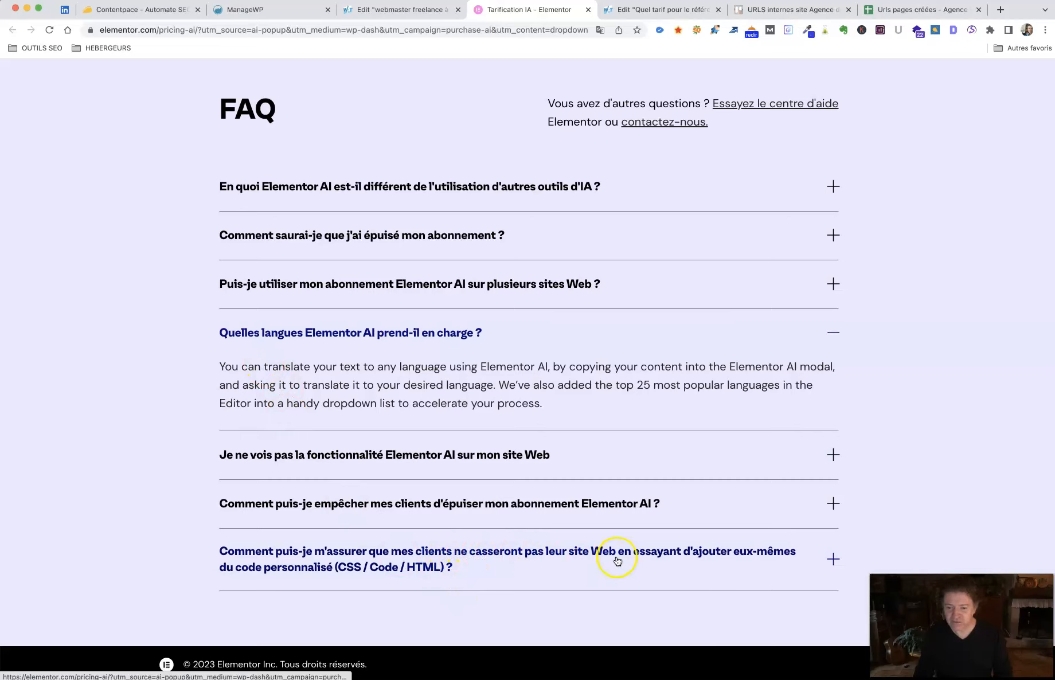
pyautogui.click(846, 560)
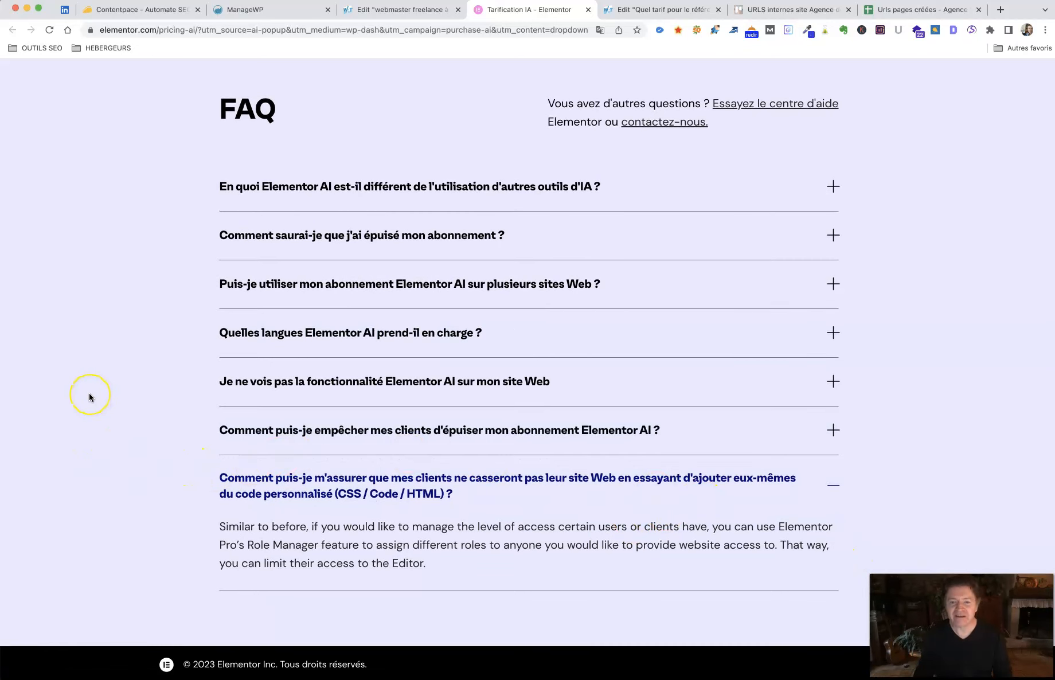
pyautogui.scroll(10, 91, 395)
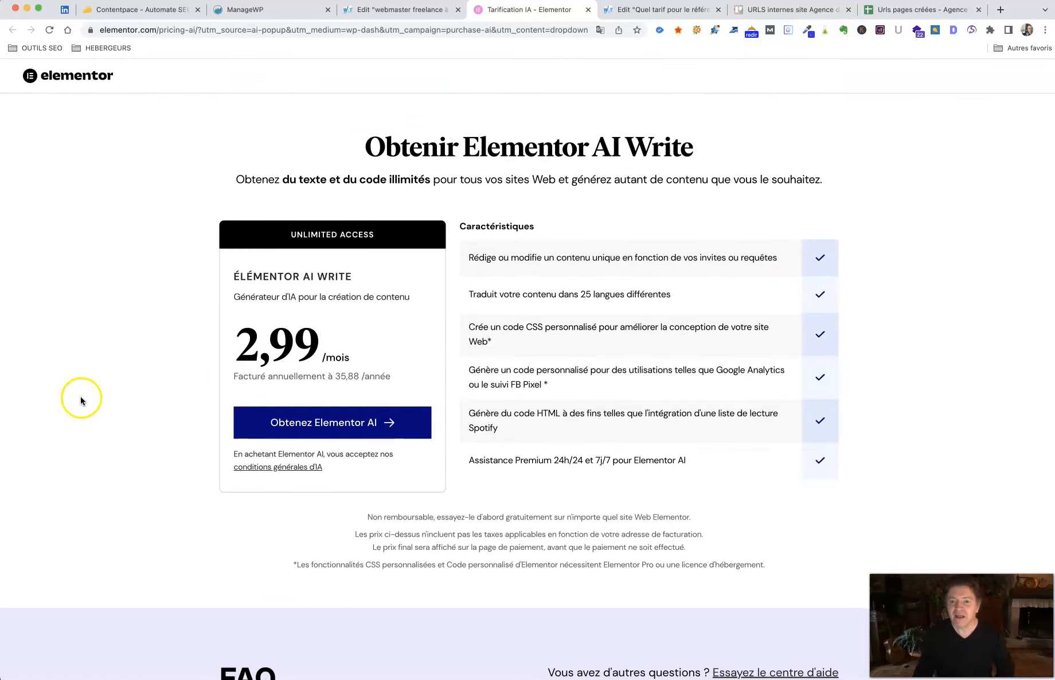
# - Return to the webmaster freelance page in the editor and look through its content from the header down through the text sections
pyautogui.click(388, 11)
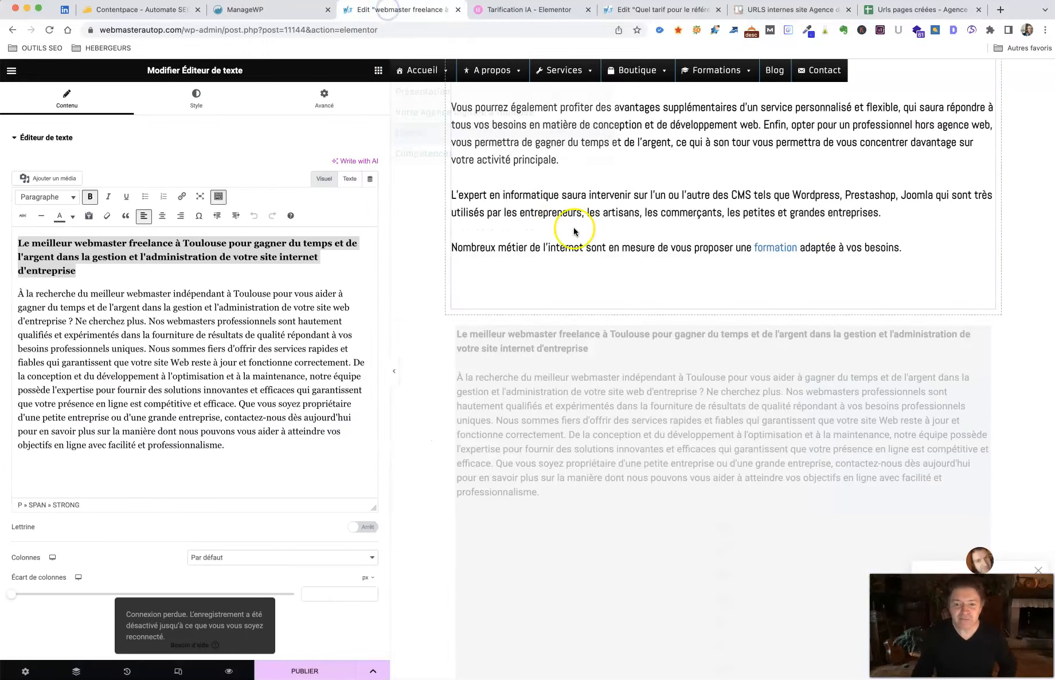
pyautogui.scroll(15, 617, 242)
pyautogui.scroll(20, 615, 246)
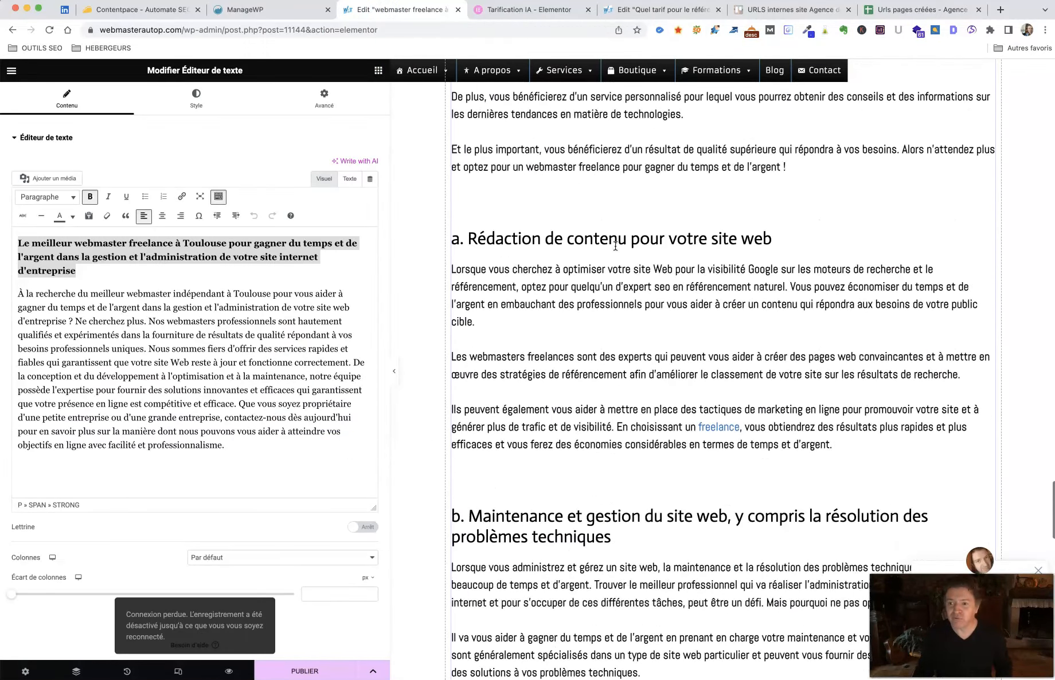
pyautogui.scroll(20, 615, 246)
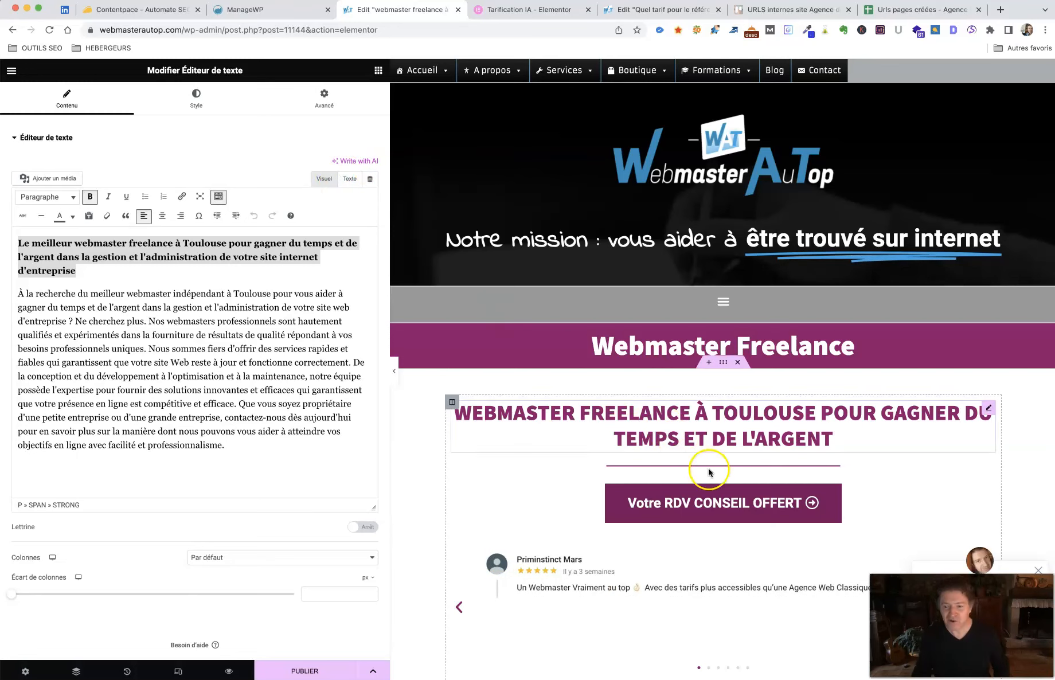
pyautogui.scroll(-5, 708, 470)
pyautogui.scroll(-20, 709, 476)
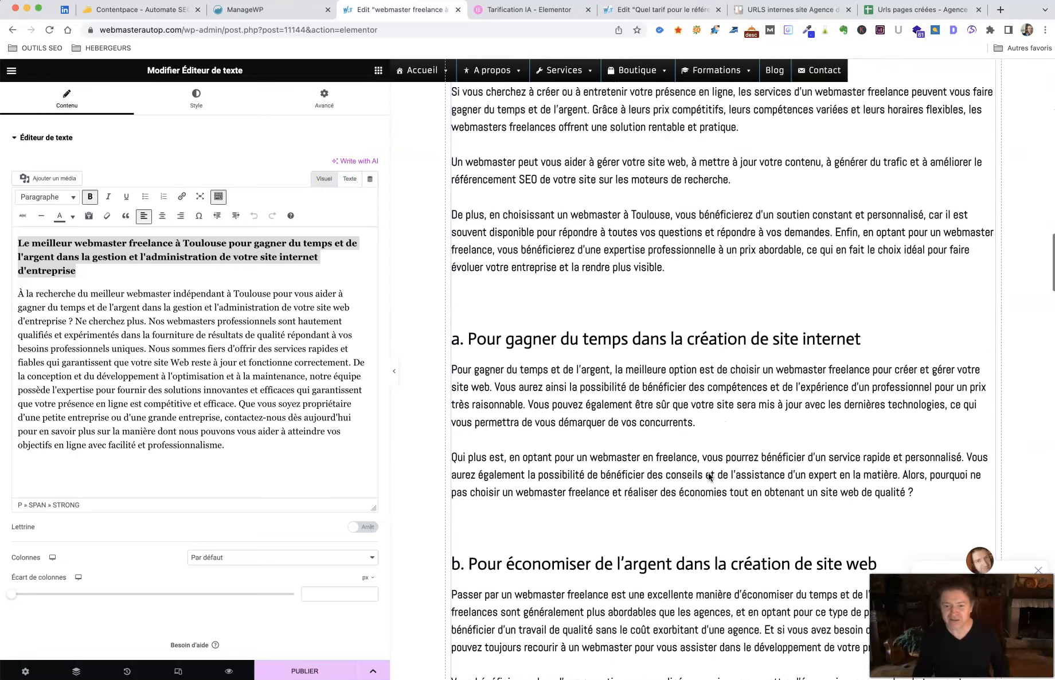
pyautogui.scroll(-20, 708, 473)
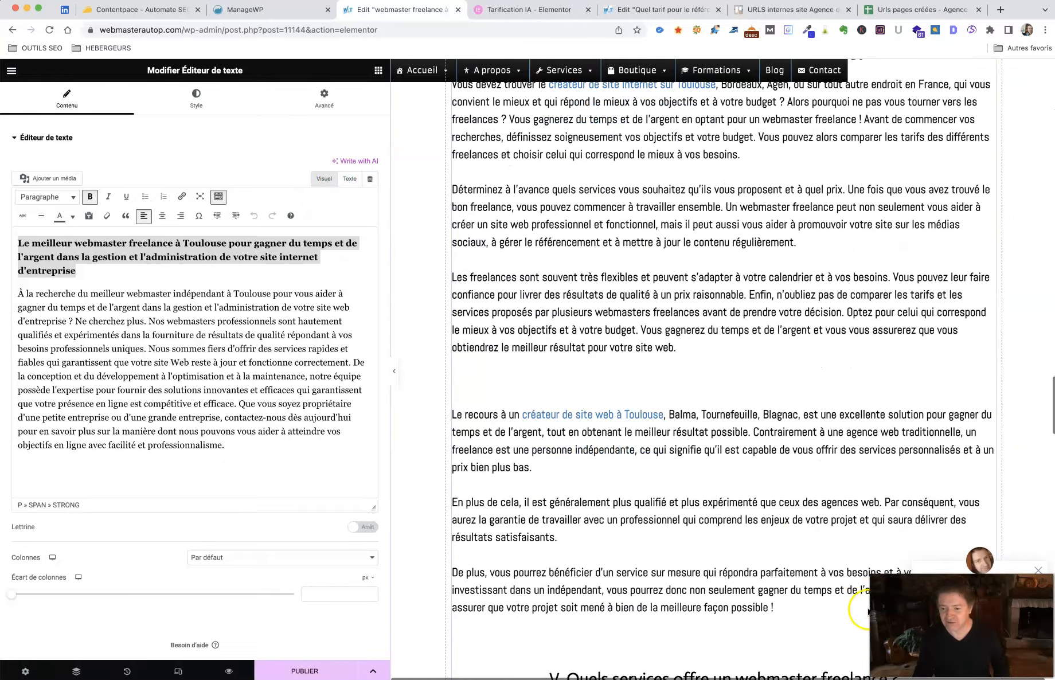